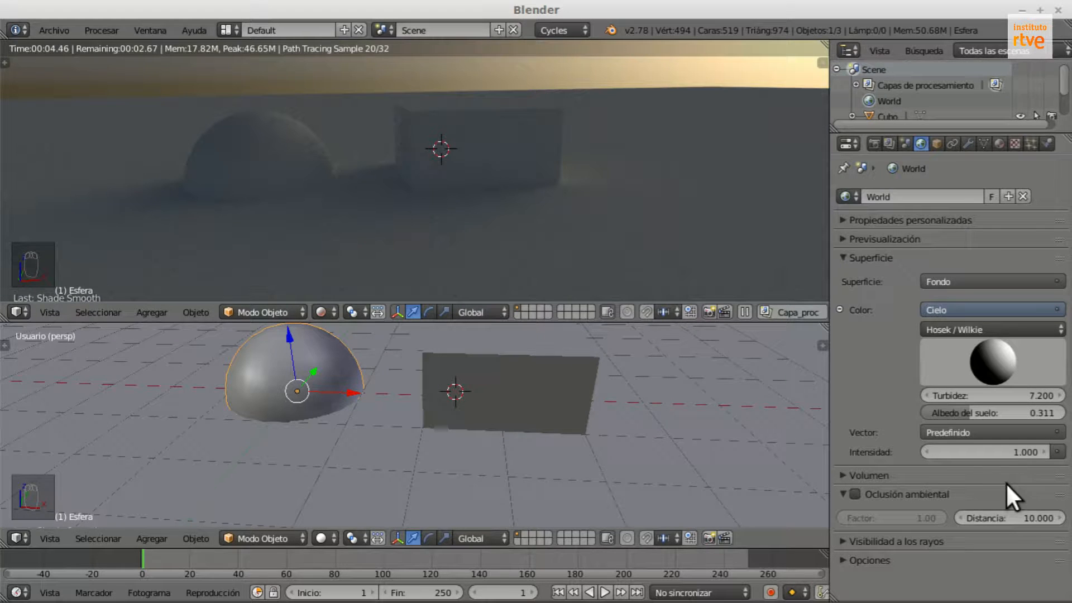
Set the world background intensity to 0 and slightly enlarge the lower 3D view
{"action": "left_click_drag", "start_coordinate": [1024, 453], "coordinate": [988, 452]}
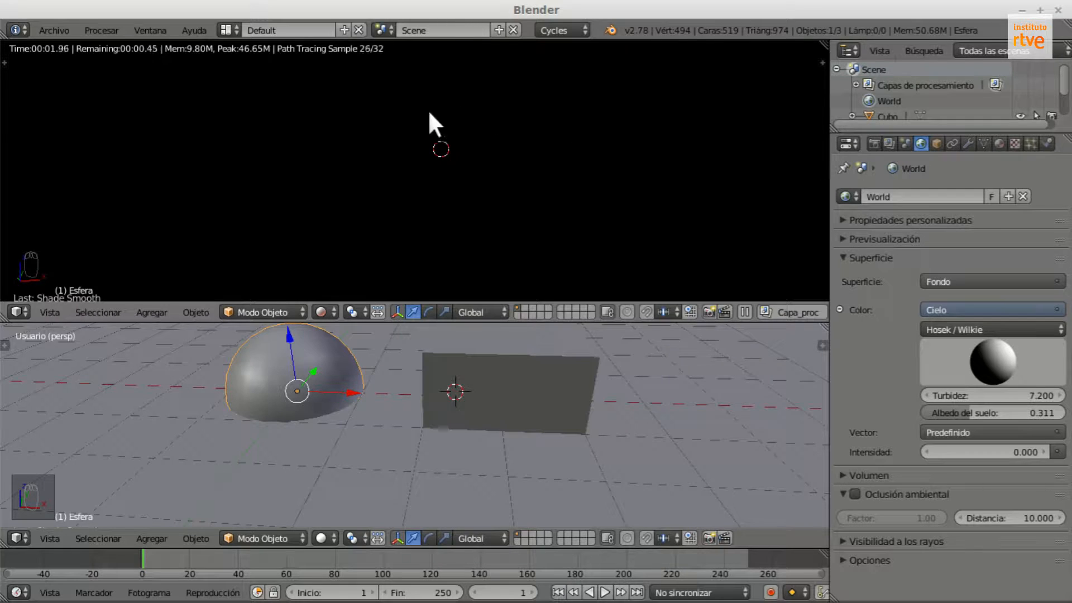
{"action": "scroll", "coordinate": [436, 452], "scroll_direction": "down", "scroll_amount": 4}
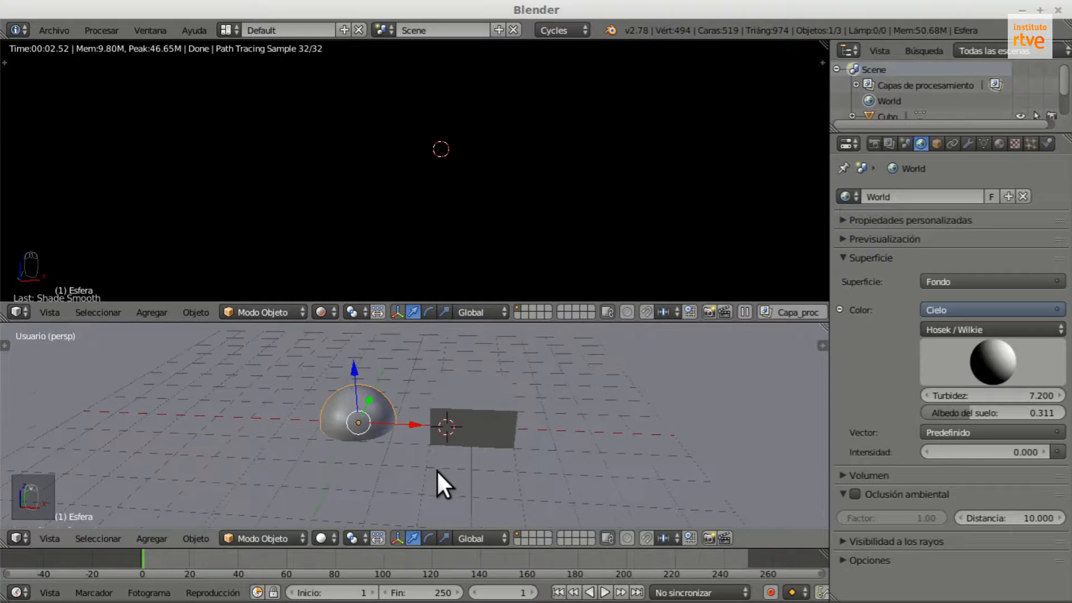
{"action": "left_click_drag", "start_coordinate": [449, 325], "coordinate": [454, 305]}
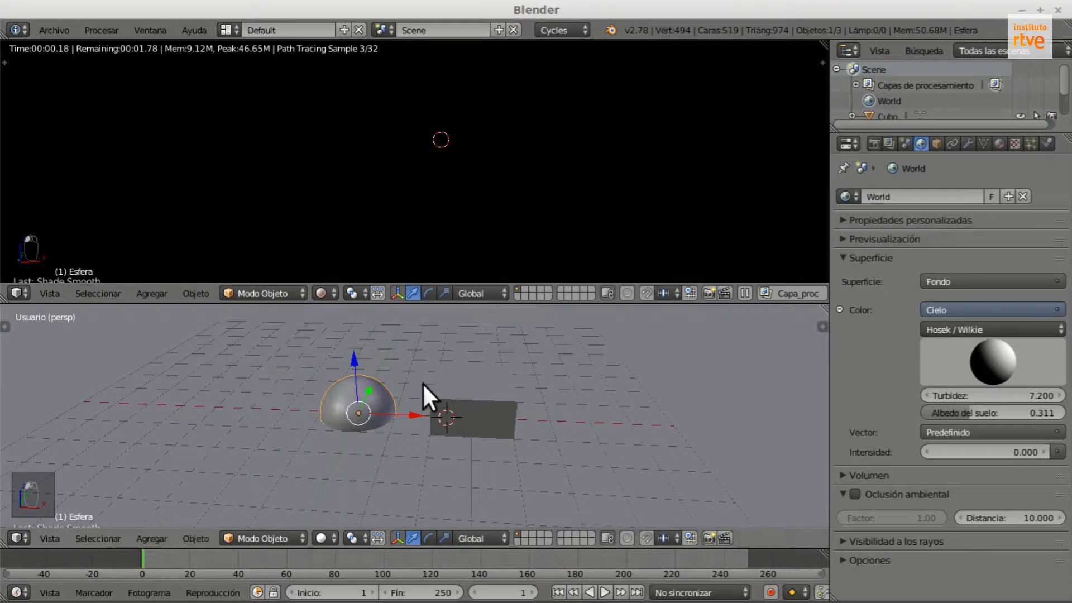
{"action": "scroll", "coordinate": [420, 391], "scroll_direction": "up", "scroll_amount": 1}
Add a Sun lamp to the scene at the 3D cursor
{"action": "key", "text": "shift+a"}
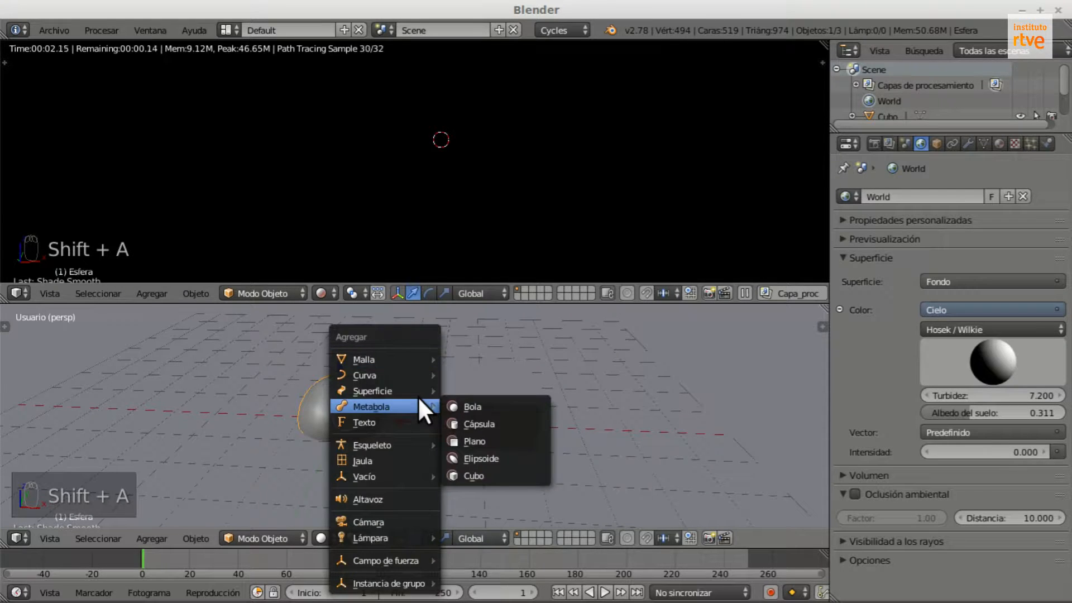
{"action": "mouse_move", "coordinate": [404, 535]}
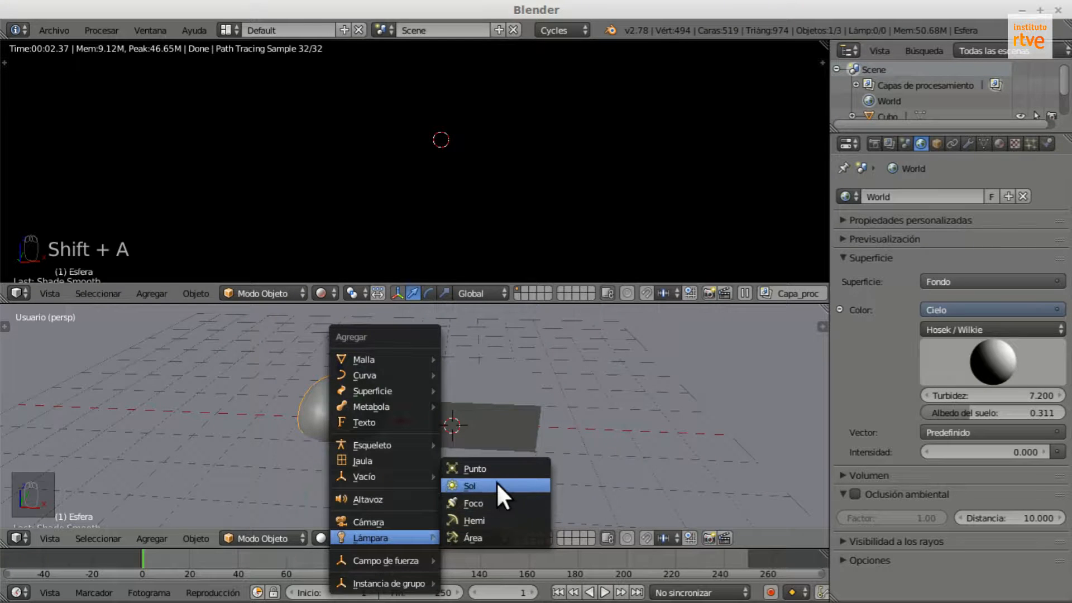
{"action": "left_click", "coordinate": [476, 484]}
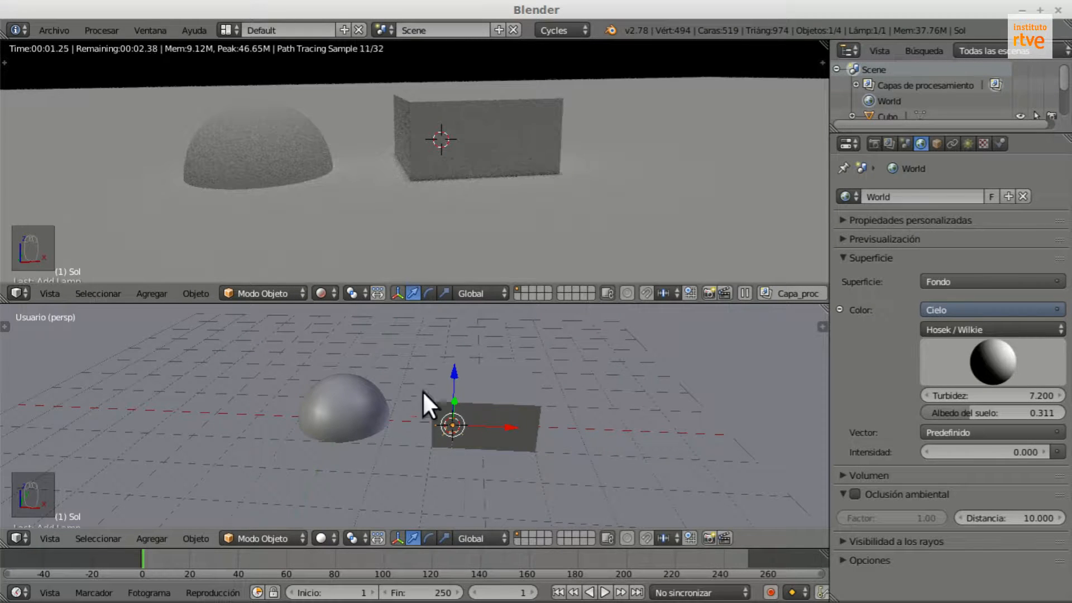
Move the sun lamp to several positions around the scene, leaving it raised above the gap between the dome and the box
{"action": "key", "text": "g"}
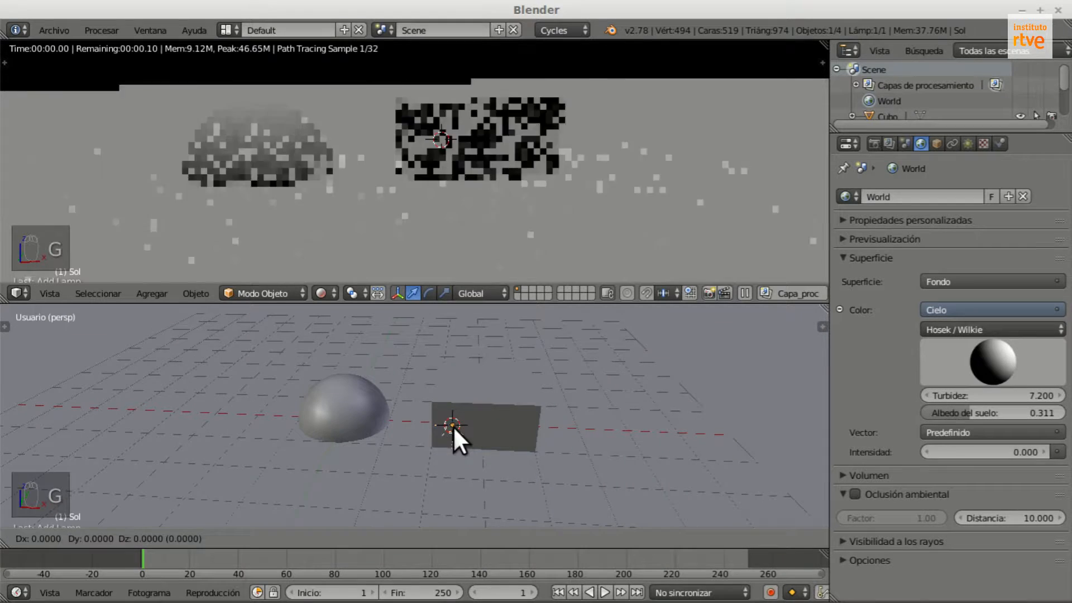
{"action": "left_click", "coordinate": [393, 343]}
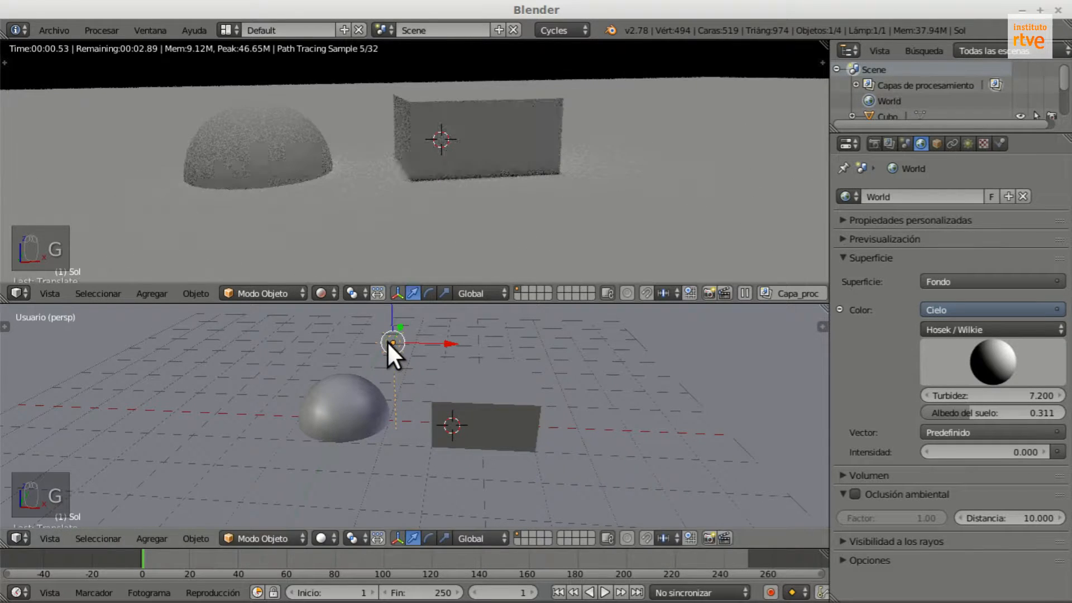
{"action": "key", "text": "g"}
{"action": "left_click", "coordinate": [565, 337]}
{"action": "key", "text": "g"}
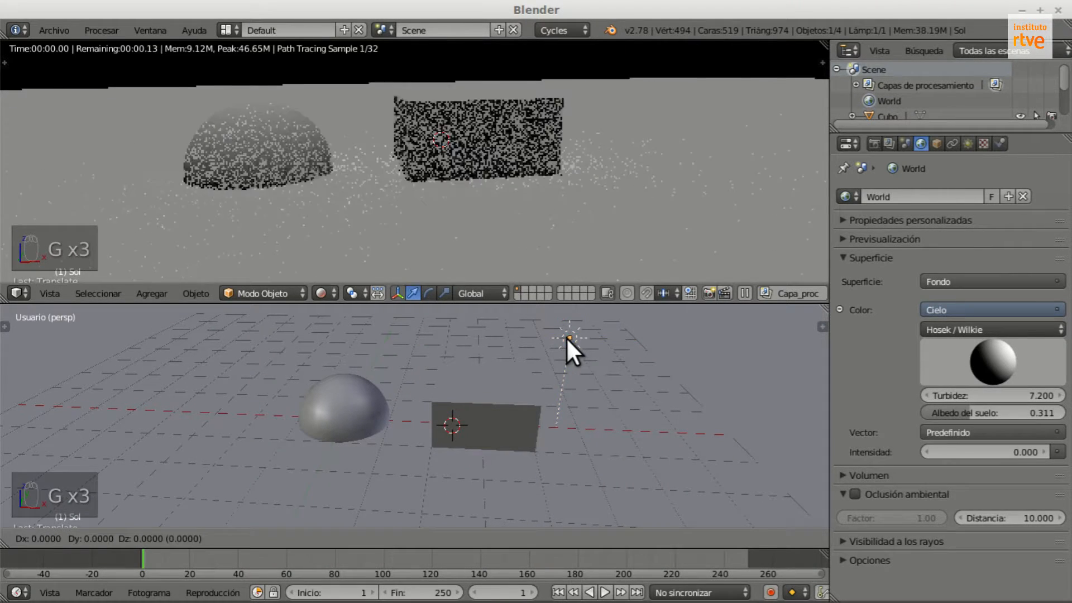
{"action": "left_click", "coordinate": [408, 342]}
{"action": "key", "text": "g"}
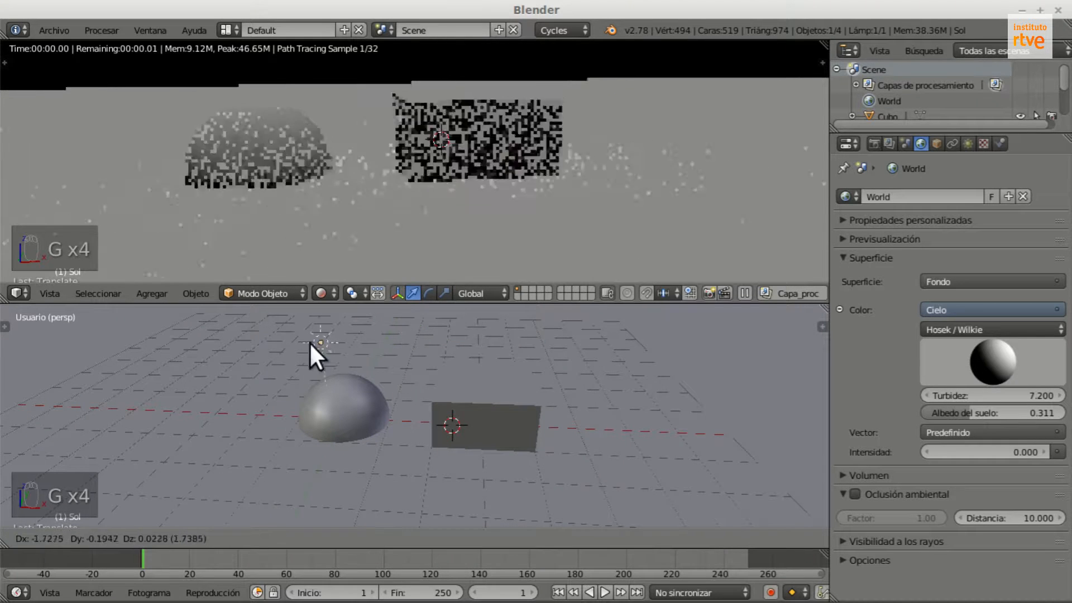
{"action": "left_click", "coordinate": [249, 342]}
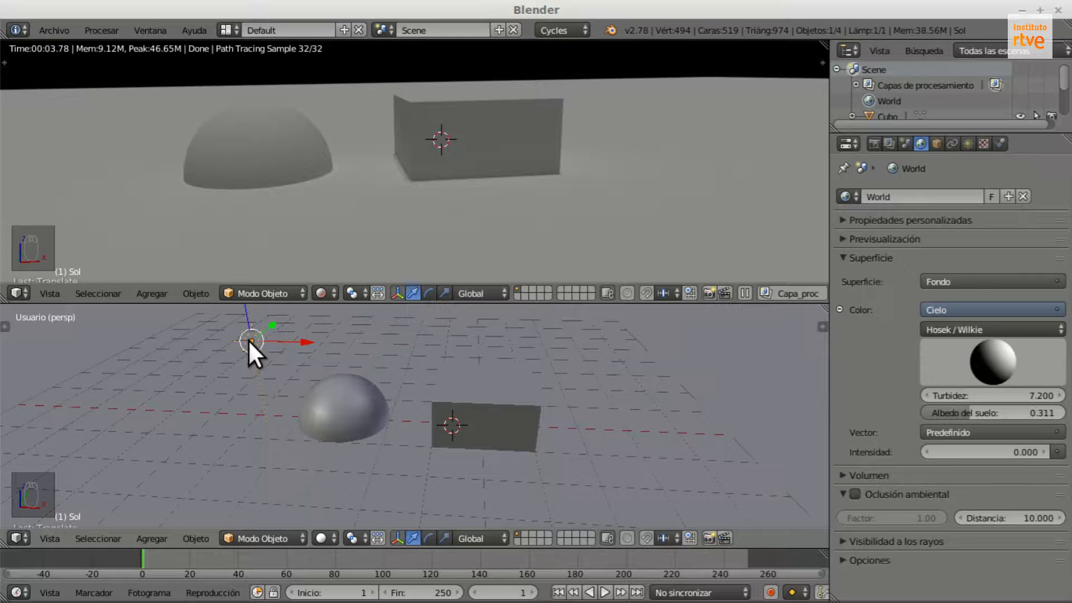
{"action": "key", "text": "g"}
{"action": "left_click", "coordinate": [155, 347]}
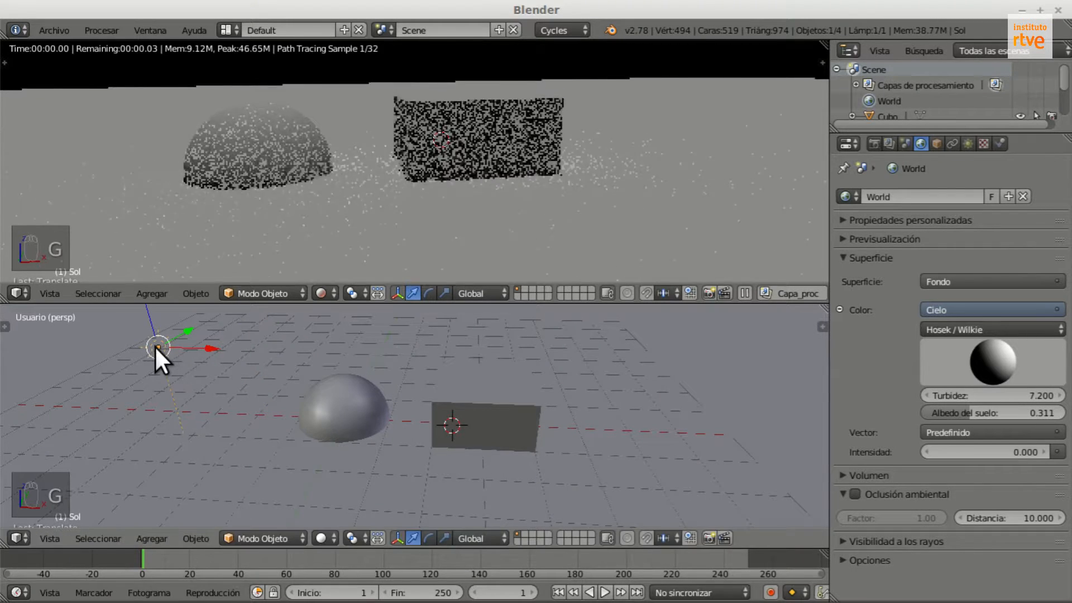
{"action": "key", "text": "g"}
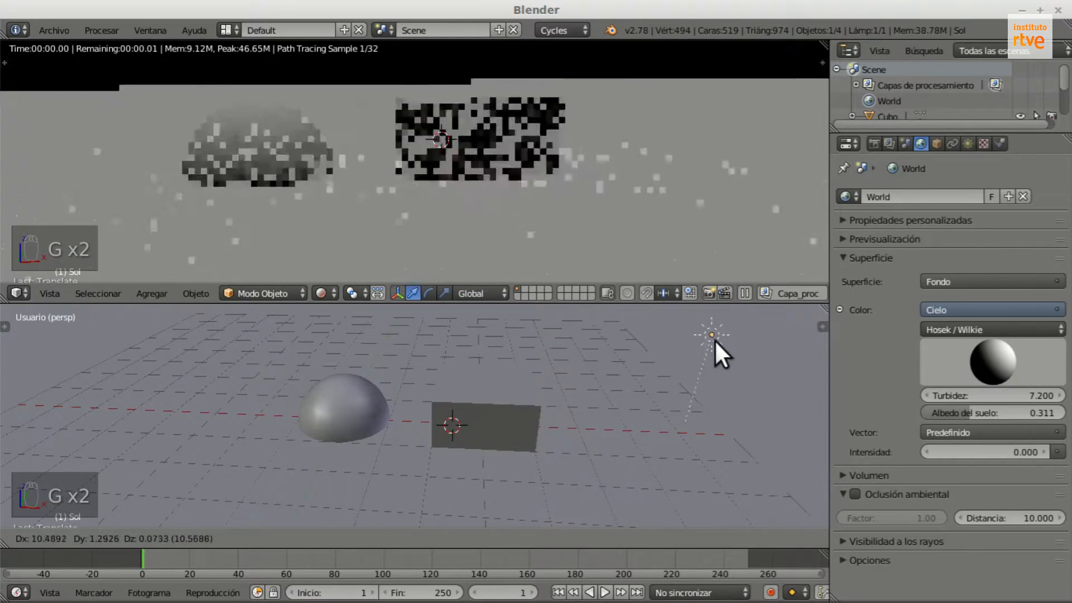
{"action": "left_click", "coordinate": [729, 340]}
{"action": "key", "text": "g"}
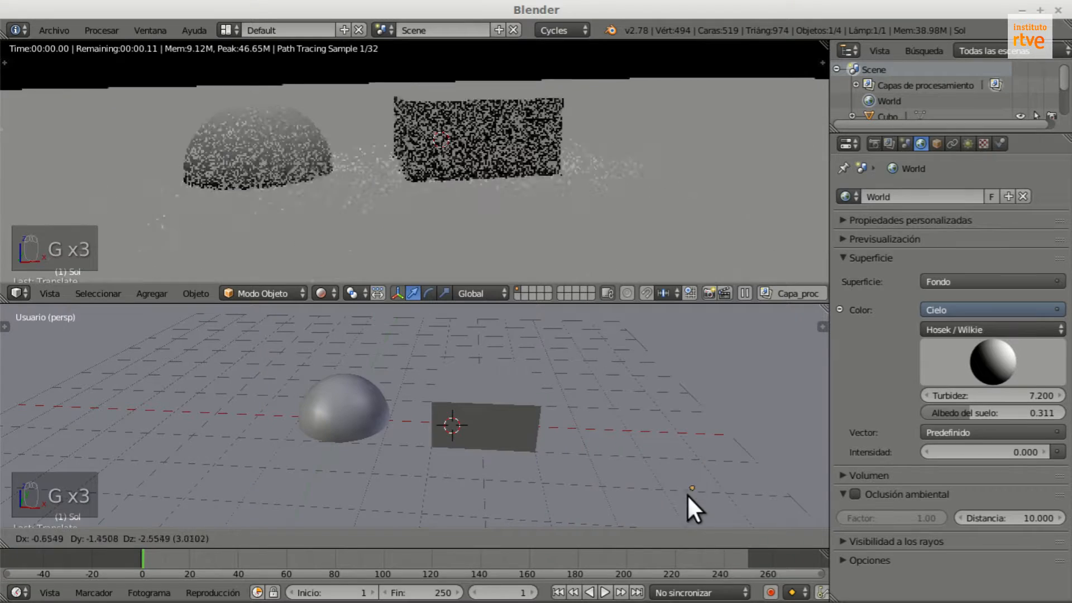
{"action": "left_click", "coordinate": [680, 314]}
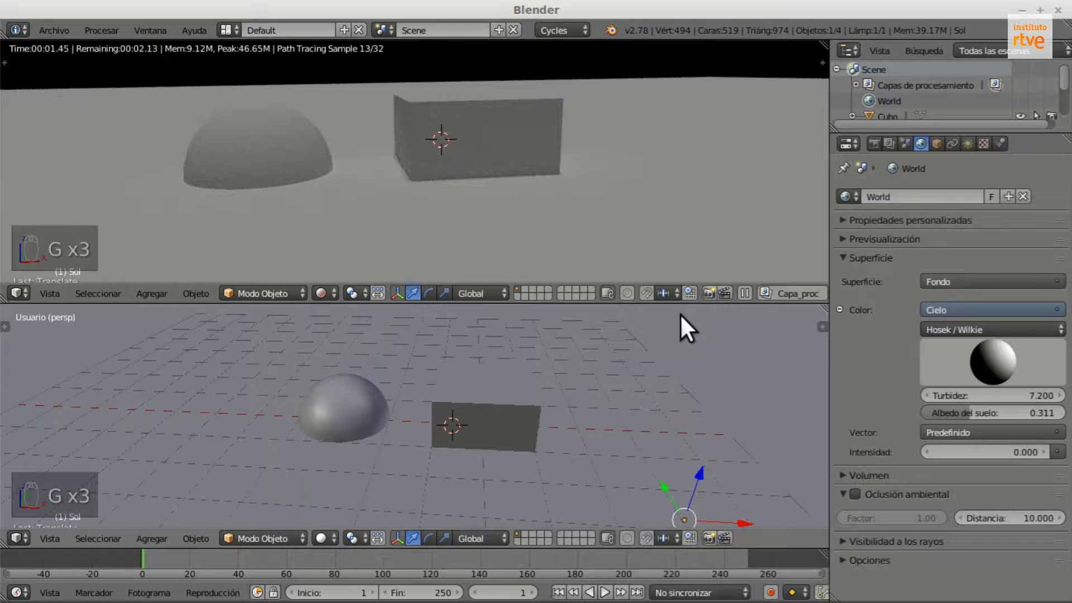
{"action": "key", "text": "g"}
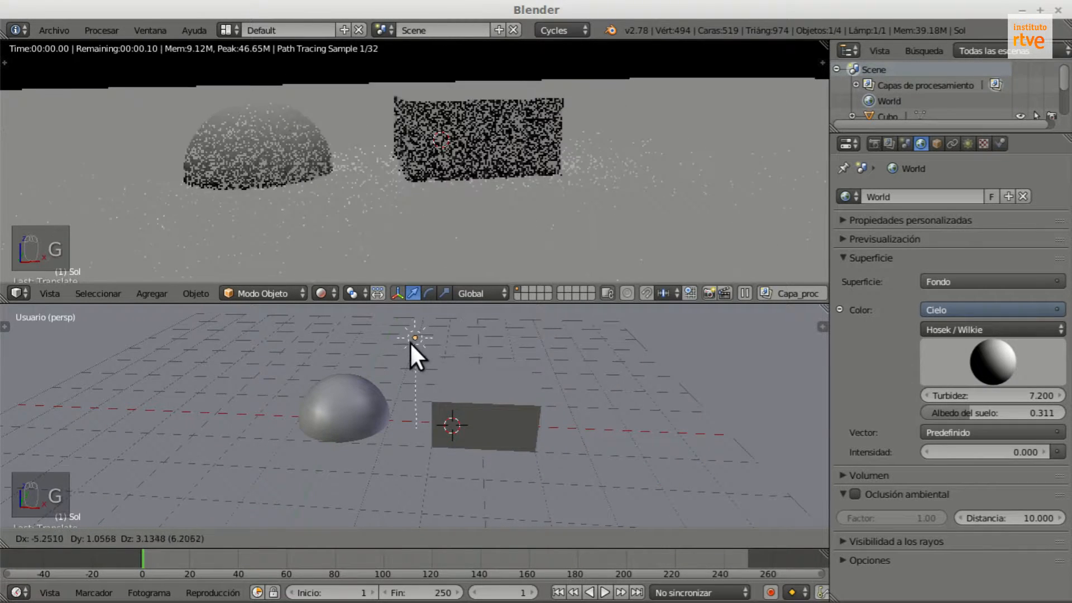
{"action": "left_click", "coordinate": [411, 341]}
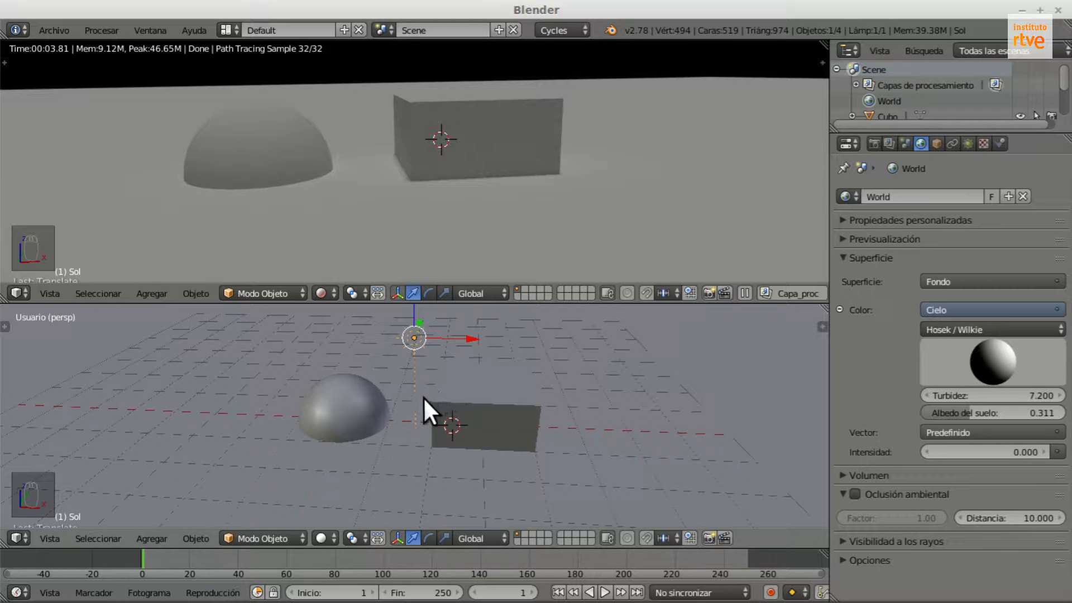
Rotate the sun lamp about the global Y axis and the global Z axis so its light falls obliquely across both objects
{"action": "key", "text": "r"}
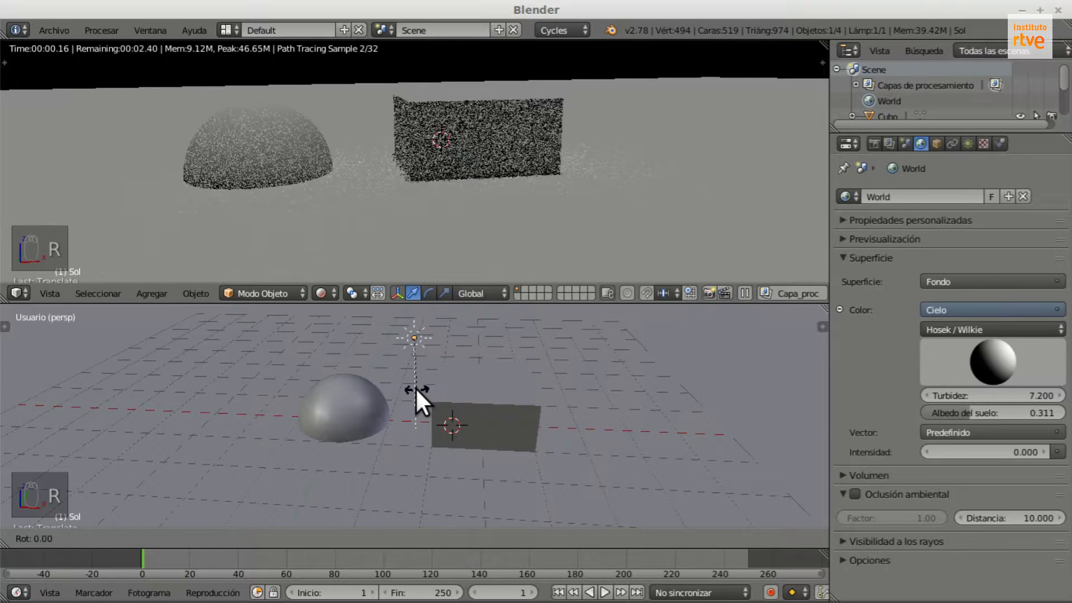
{"action": "key", "text": "y"}
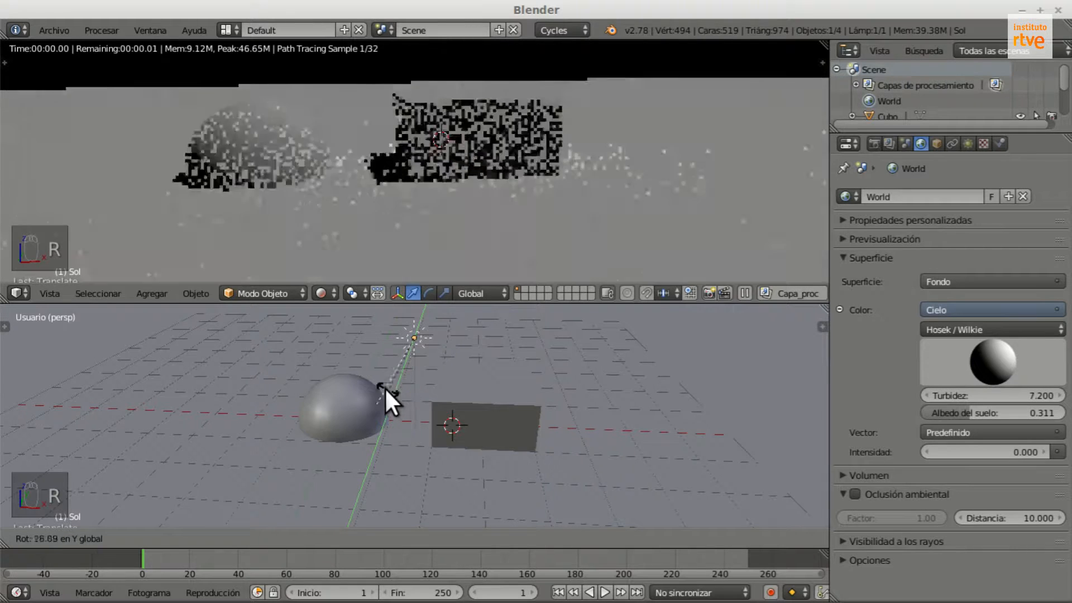
{"action": "left_click", "coordinate": [344, 381]}
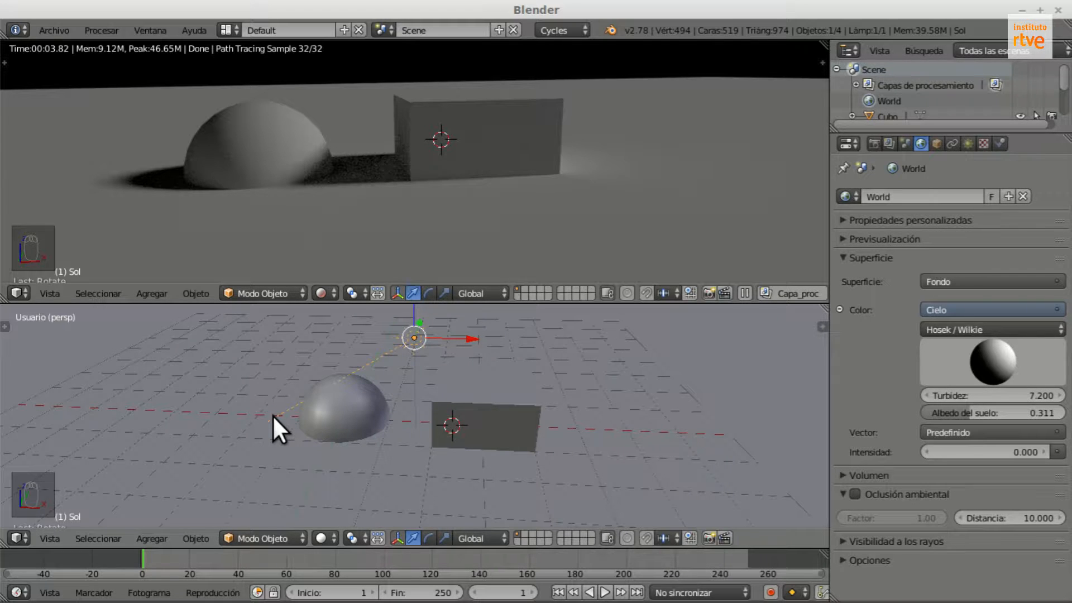
{"action": "key", "text": "r"}
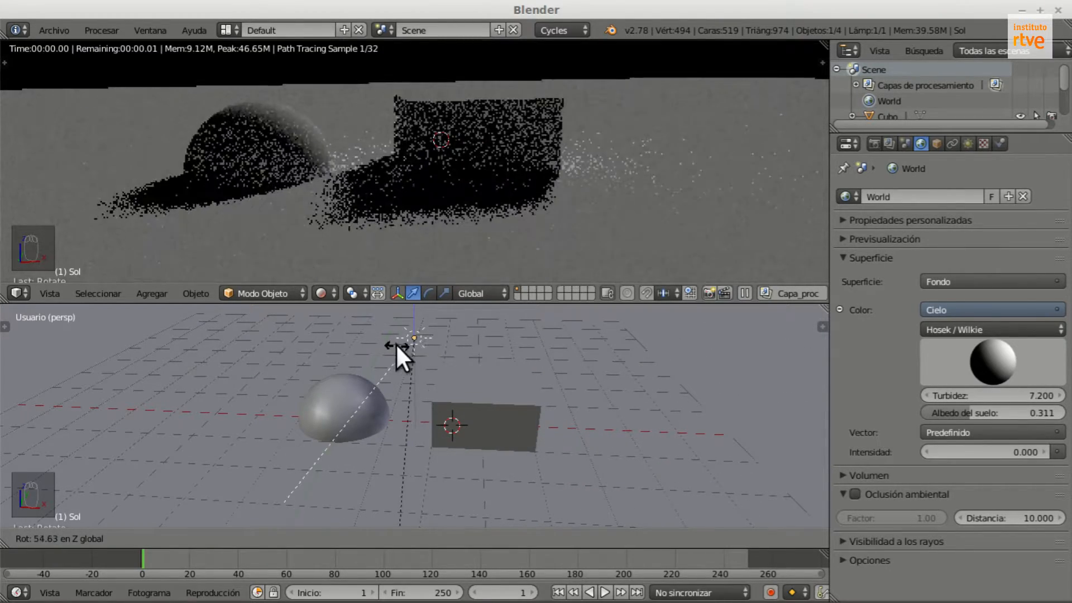
{"action": "left_click", "coordinate": [355, 339]}
Move the tilted sun lamp to either side of the objects and place it back high above the box
{"action": "key", "text": "g"}
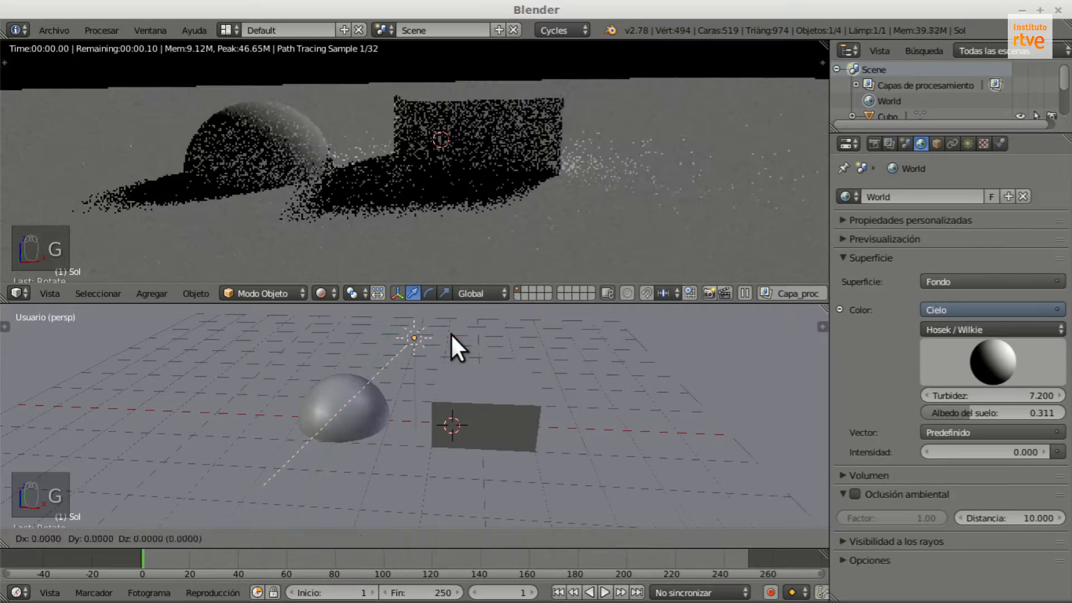
{"action": "left_click", "coordinate": [732, 320]}
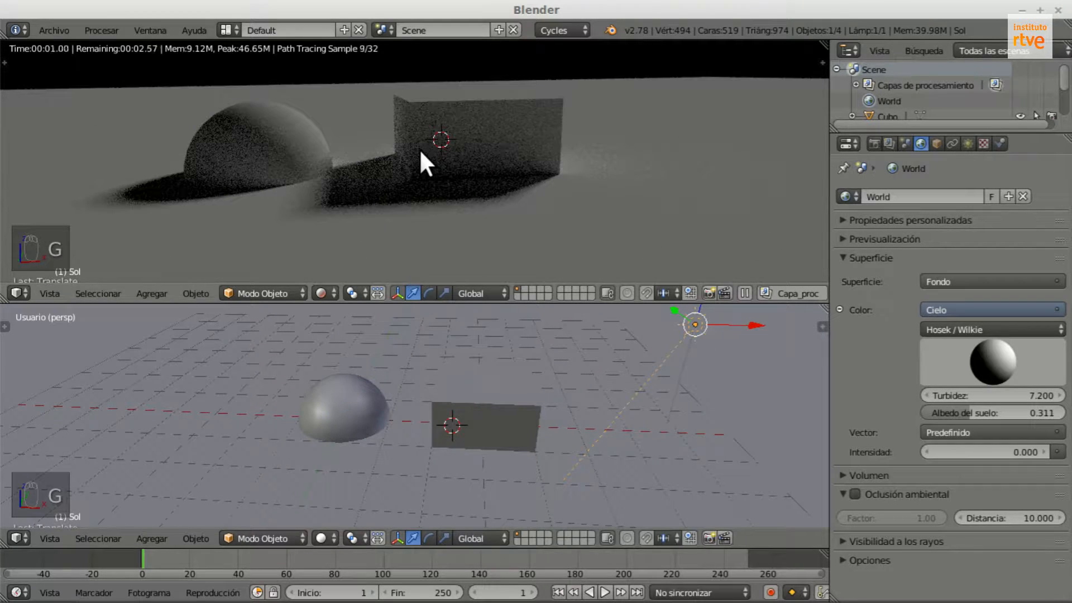
{"action": "key", "text": "g"}
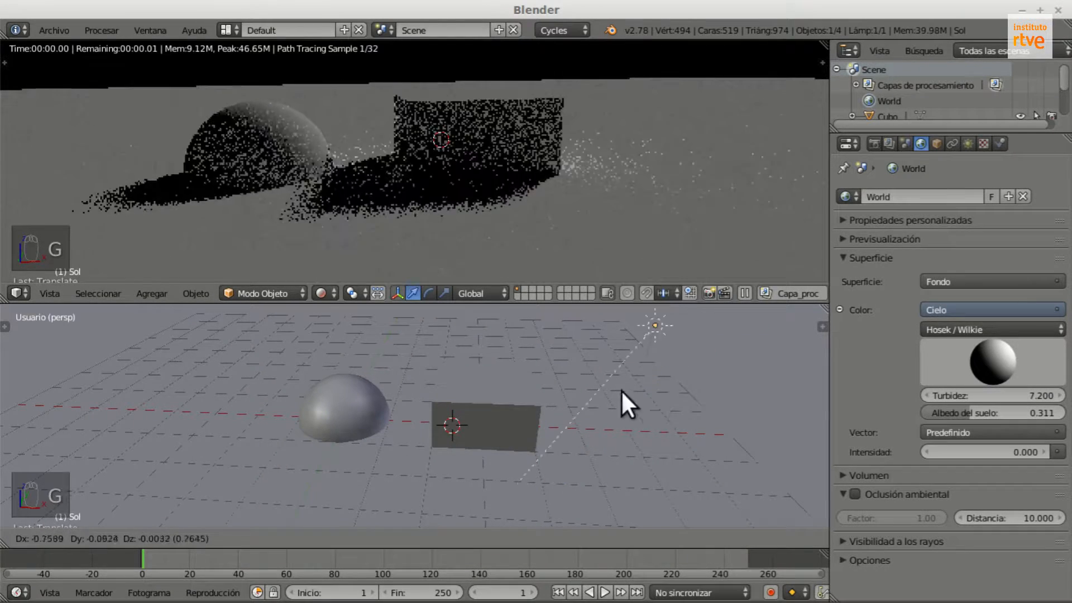
{"action": "left_click", "coordinate": [192, 408]}
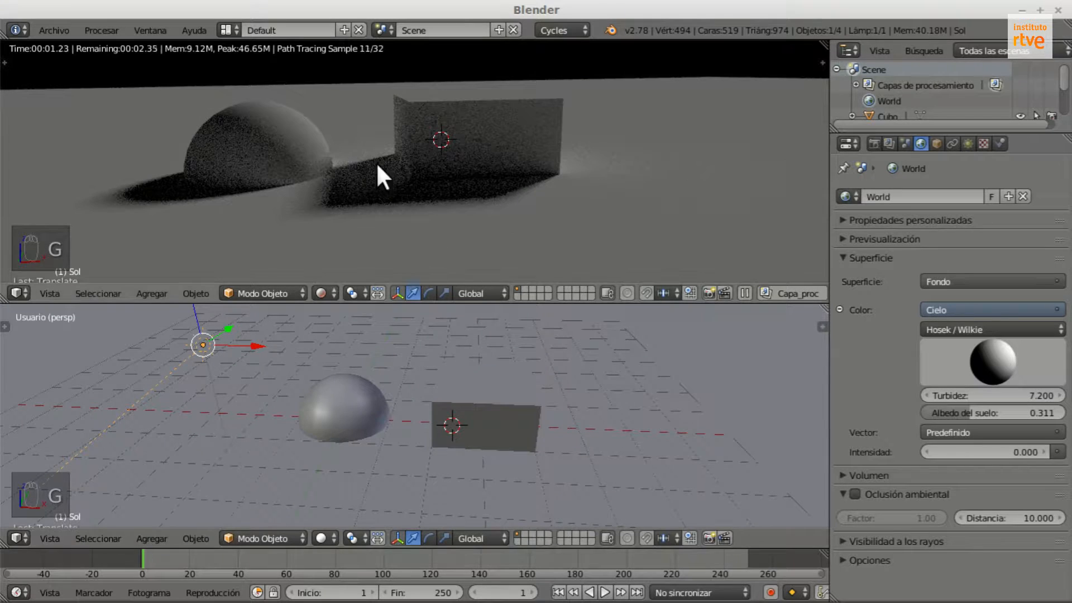
{"action": "key", "text": "g"}
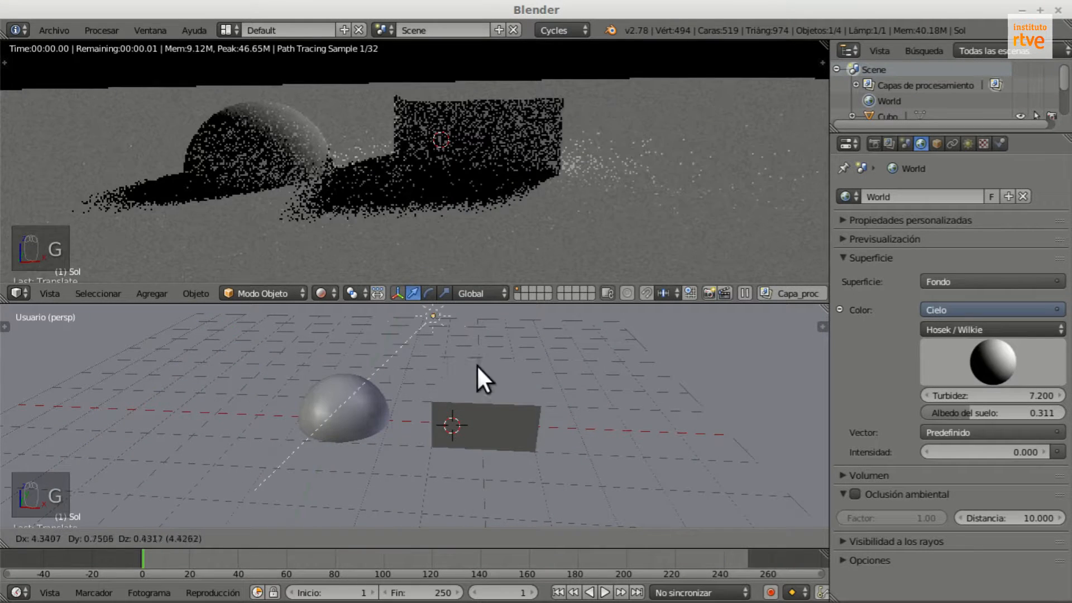
{"action": "left_click", "coordinate": [500, 367]}
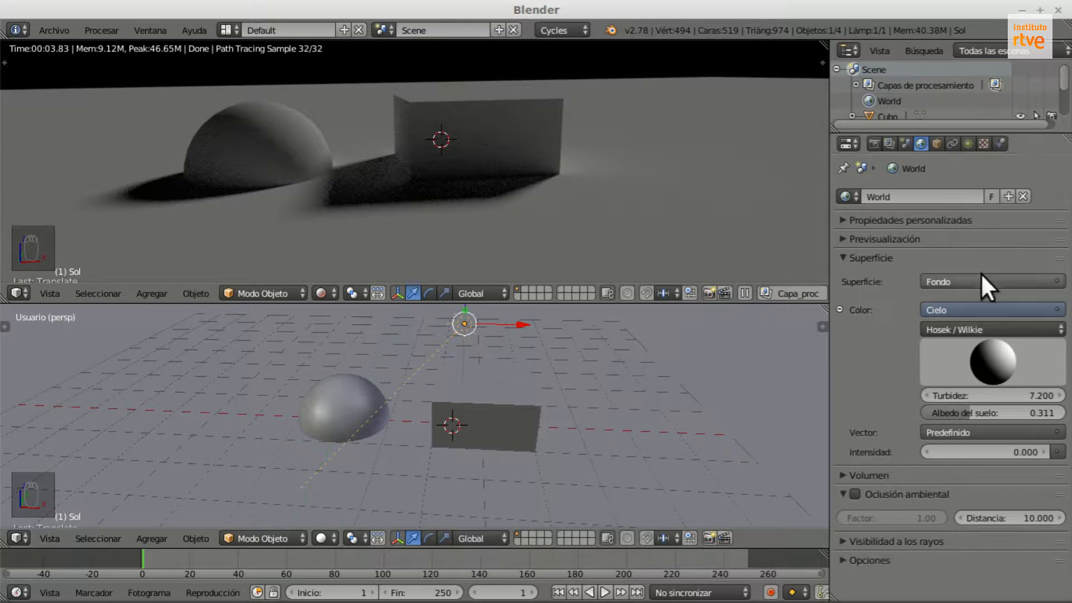
Set the sun lamp's emission intensity to 3
{"action": "left_click", "coordinate": [968, 144]}
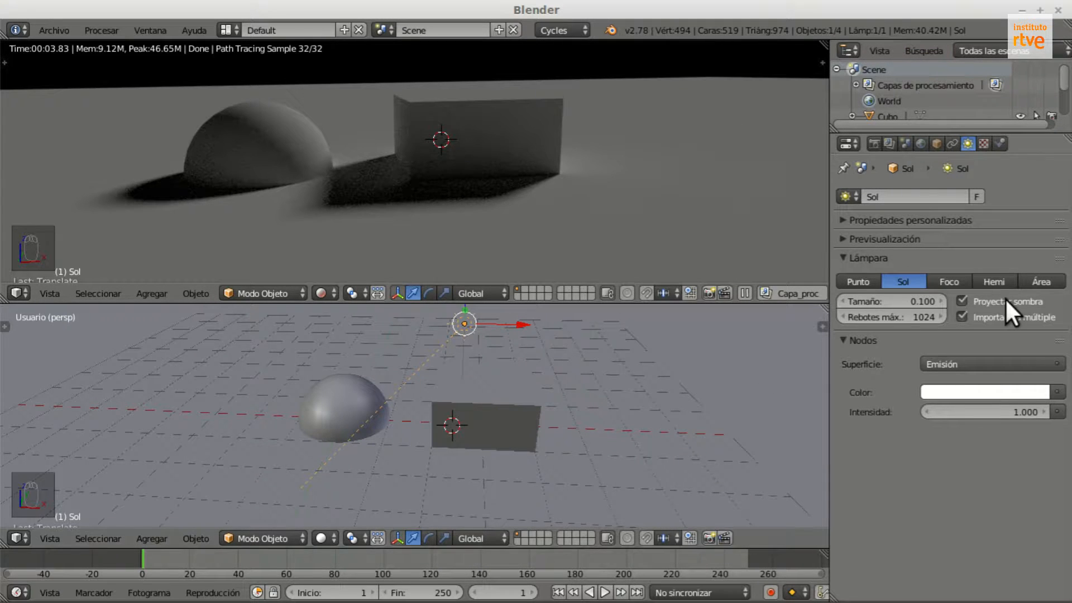
{"action": "left_click", "coordinate": [999, 414]}
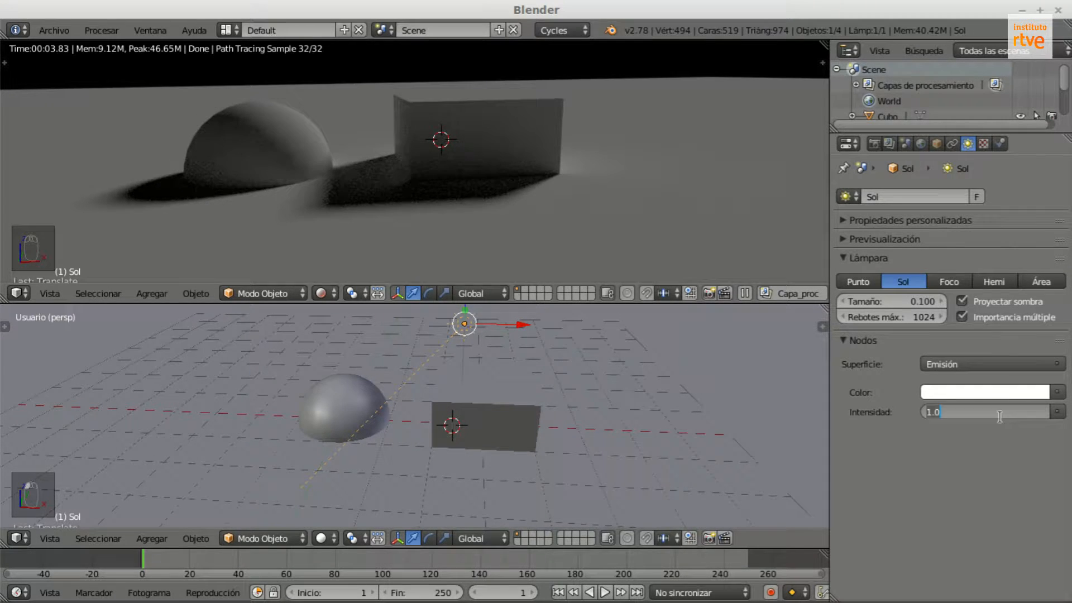
{"action": "key", "text": "Return"}
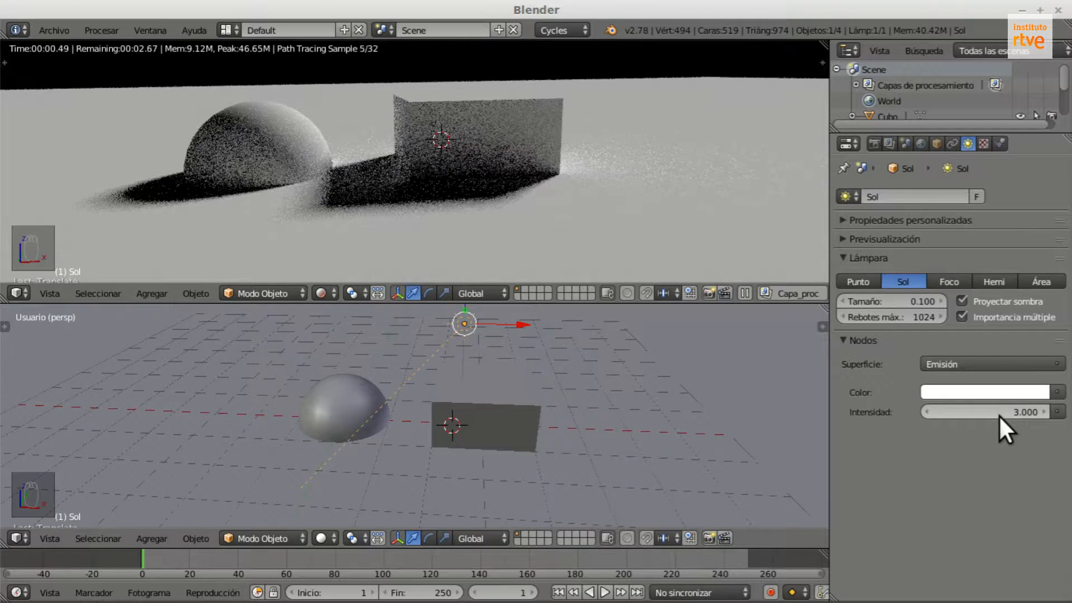
Try an emission intensity of 4 on the sun lamp and return it to 3
{"action": "left_click", "coordinate": [1000, 414]}
{"action": "type", "text": "4"}
{"action": "key", "text": "Return"}
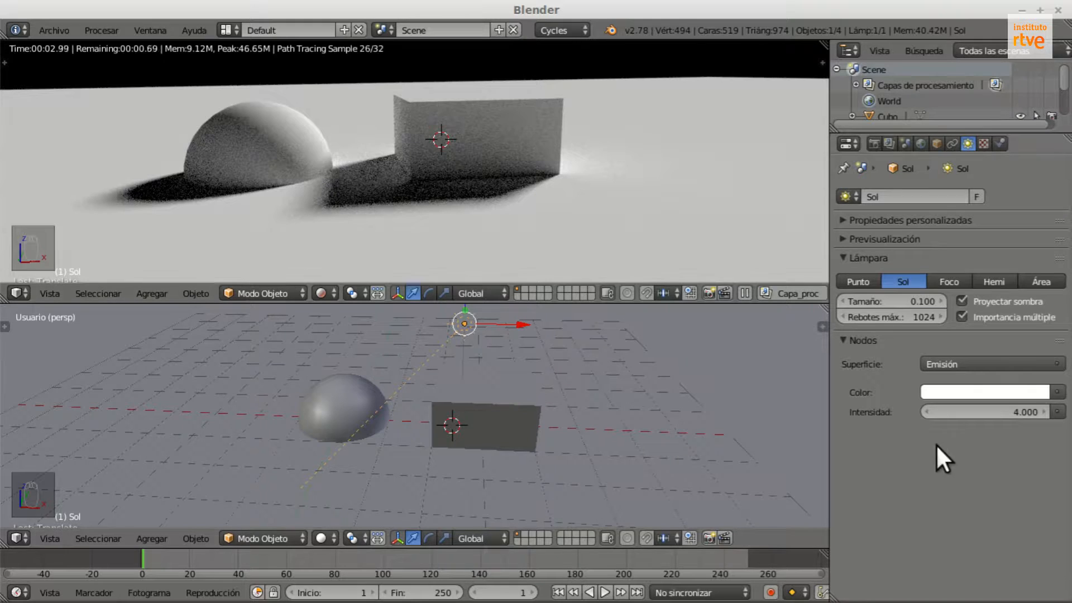
{"action": "left_click", "coordinate": [997, 414]}
{"action": "type", "text": "3"}
{"action": "key", "text": "Return"}
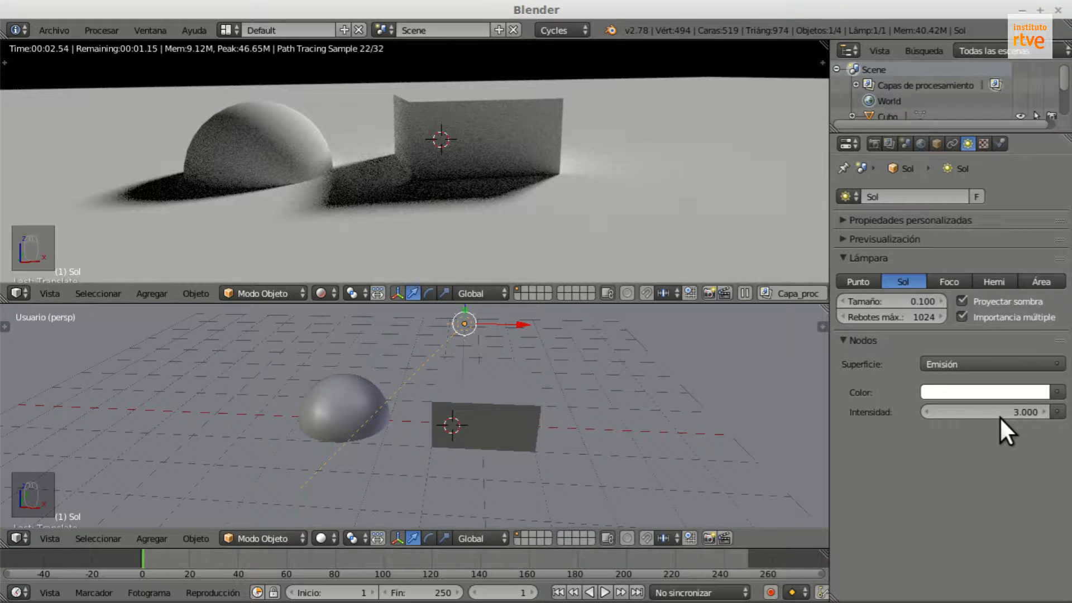
Change the sun lamp's emission color to a very pale pink
{"action": "left_click", "coordinate": [975, 391]}
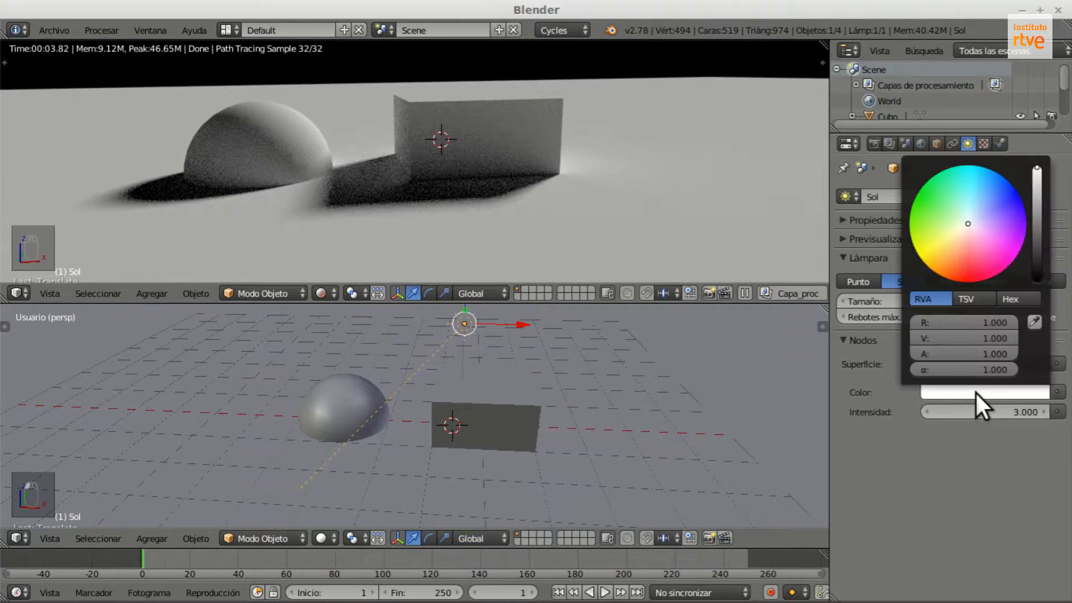
{"action": "mouse_move", "coordinate": [964, 210]}
{"action": "left_mouse_down"}
{"action": "mouse_move", "coordinate": [935, 203]}
{"action": "mouse_move", "coordinate": [973, 246]}
{"action": "mouse_move", "coordinate": [989, 246]}
{"action": "mouse_move", "coordinate": [995, 219]}
{"action": "mouse_move", "coordinate": [973, 219]}
{"action": "mouse_move", "coordinate": [937, 247]}
{"action": "mouse_move", "coordinate": [965, 226]}
{"action": "left_mouse_up"}
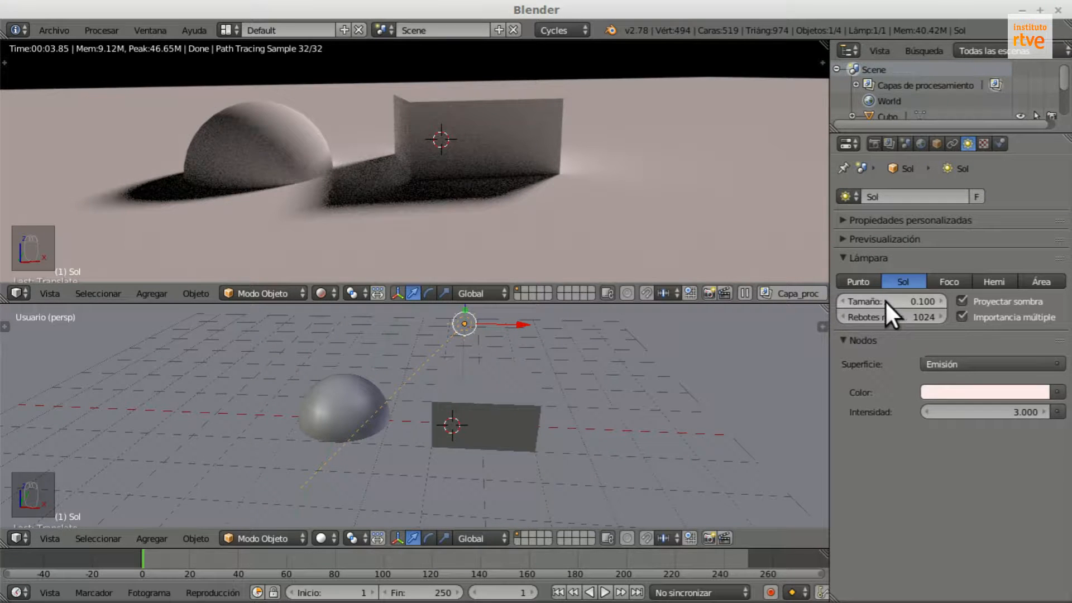
Try a sun lamp size of 0, check the shadow edges in the render, and return the size to 0.1
{"action": "left_click", "coordinate": [920, 303]}
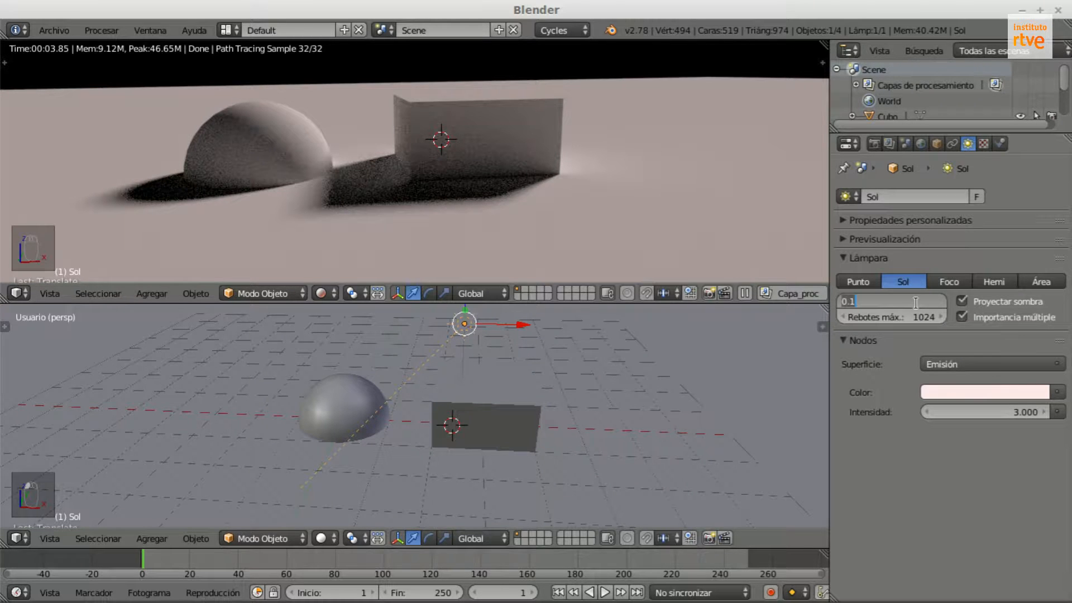
{"action": "type", "text": "0"}
{"action": "key", "text": "Return"}
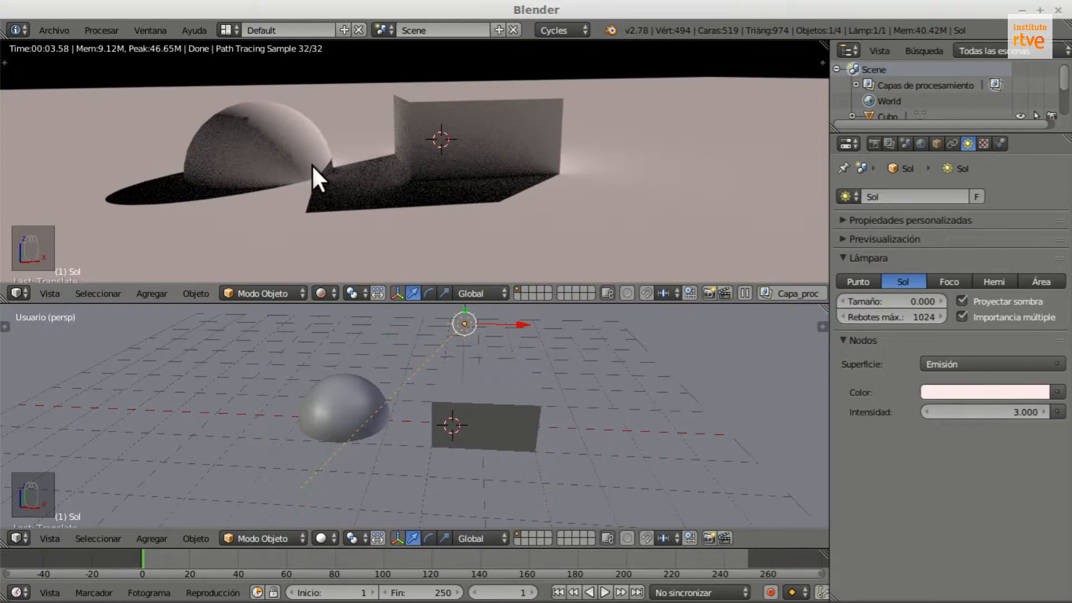
{"action": "scroll", "coordinate": [420, 212], "scroll_direction": "up", "scroll_amount": 6}
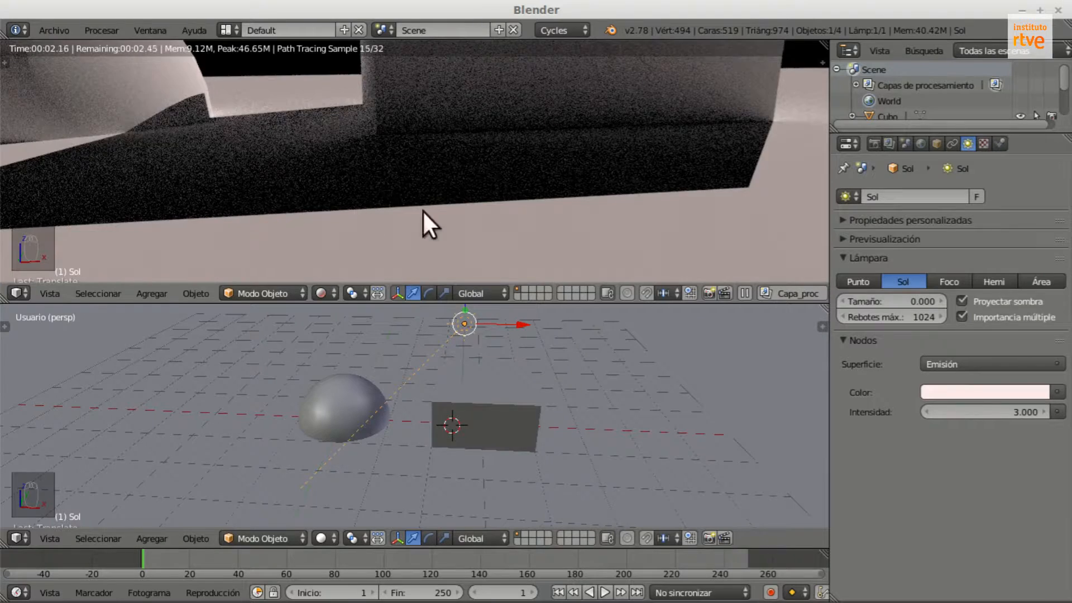
{"action": "scroll", "coordinate": [544, 194], "scroll_direction": "down", "scroll_amount": 2}
{"action": "scroll", "coordinate": [544, 193], "scroll_direction": "down", "scroll_amount": 1}
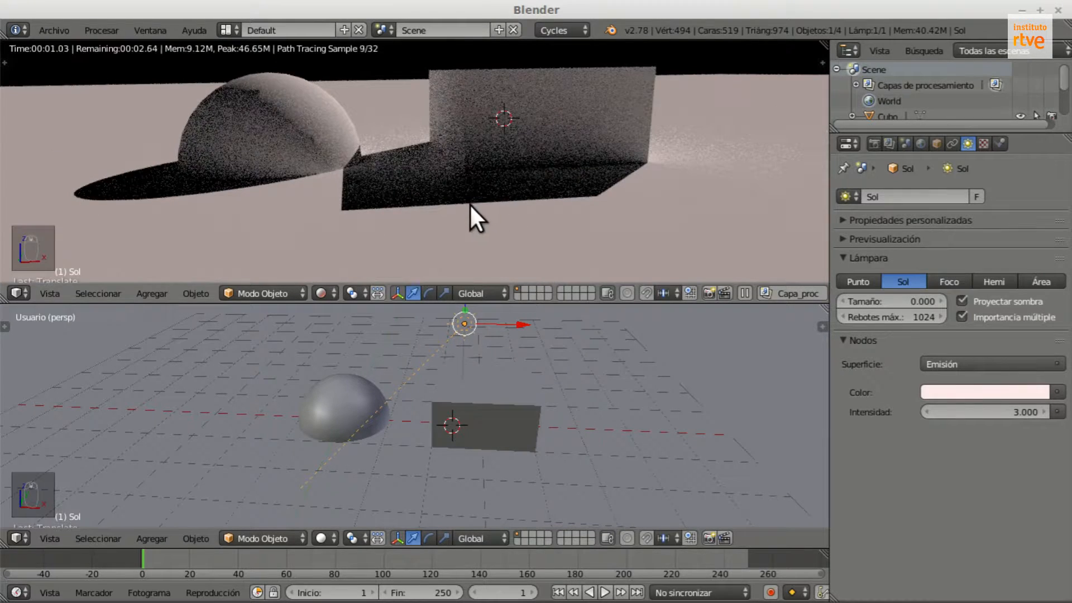
{"action": "left_click", "coordinate": [893, 300]}
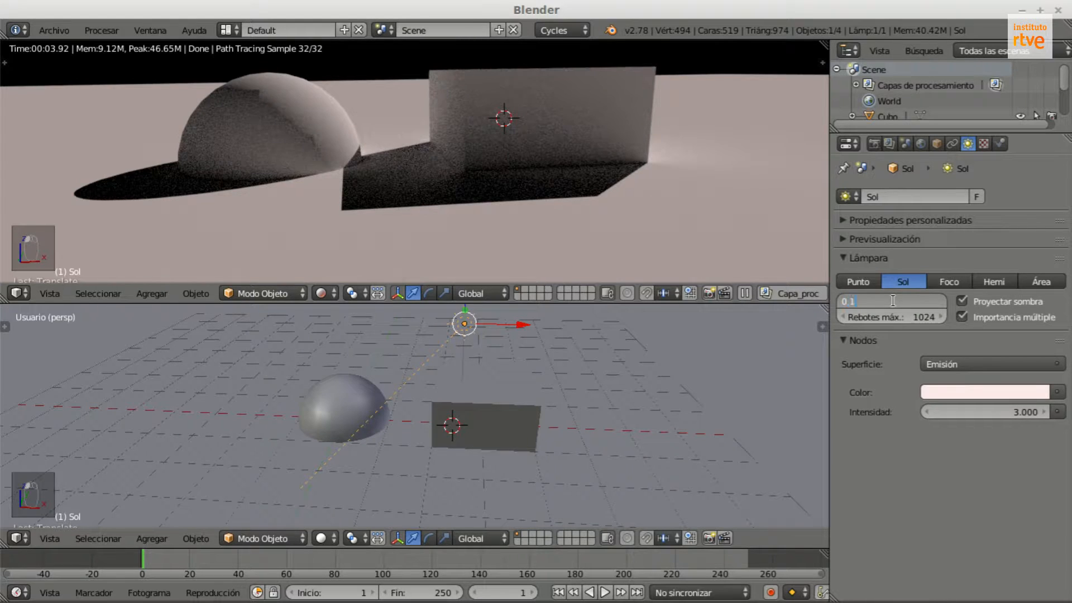
{"action": "type", "text": "0.1"}
{"action": "key", "text": "Return"}
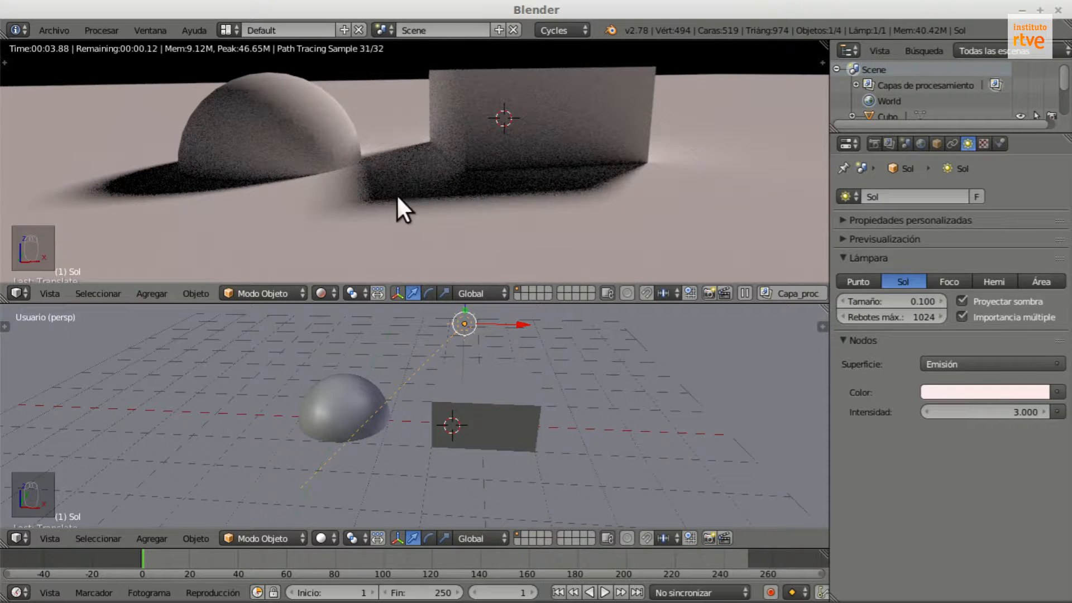
Raise the sun lamp's size to about 3.9 and return it to 0.1
{"action": "left_click_drag", "start_coordinate": [896, 301], "coordinate": [951, 301]}
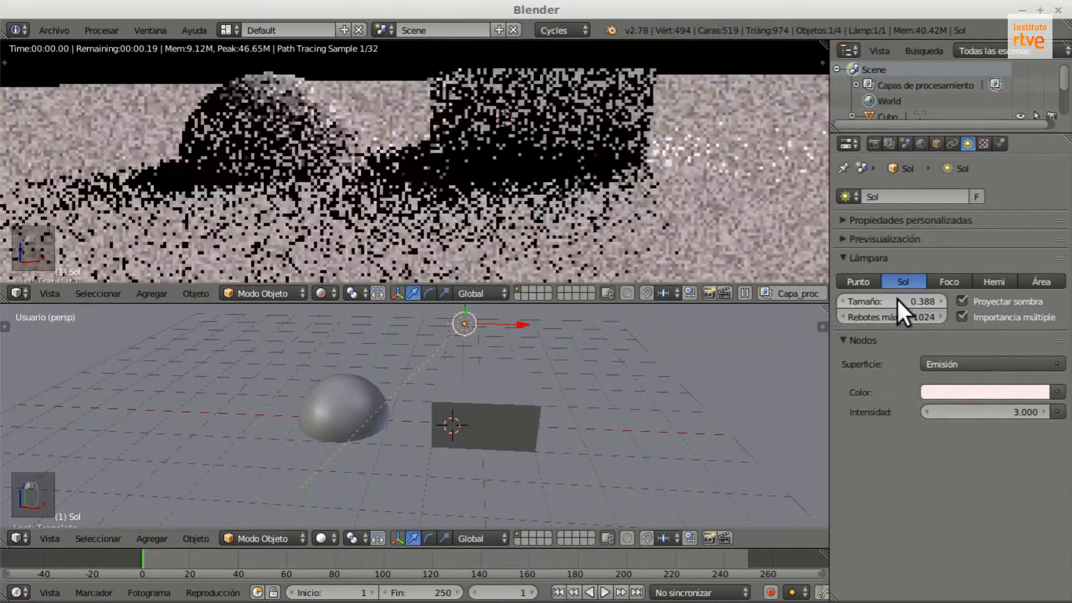
{"action": "left_click_drag", "start_coordinate": [897, 300], "coordinate": [997, 300]}
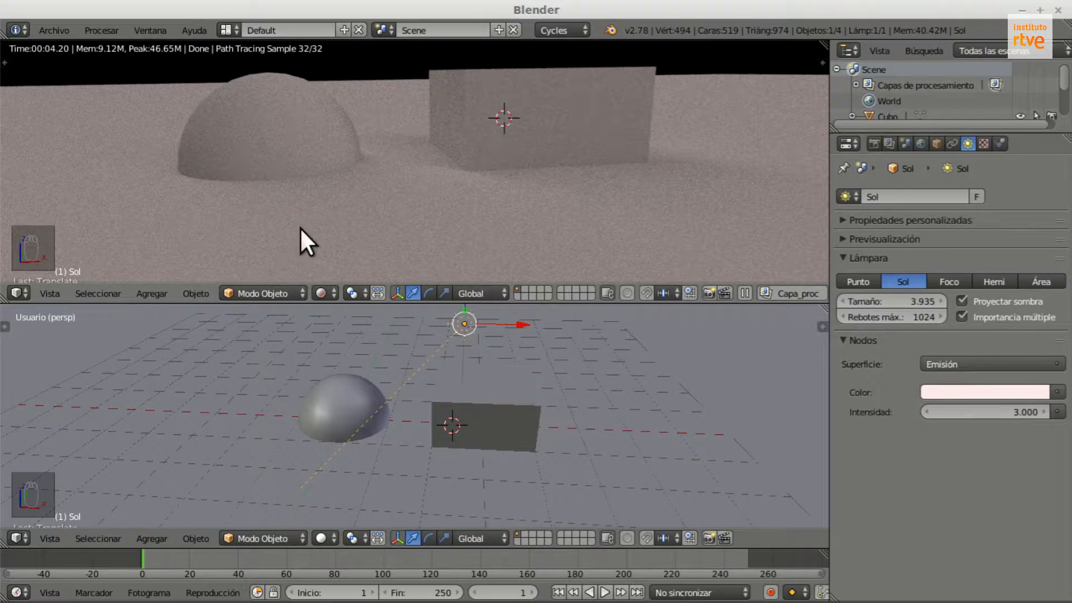
{"action": "left_click", "coordinate": [882, 301]}
{"action": "type", "text": "0.1"}
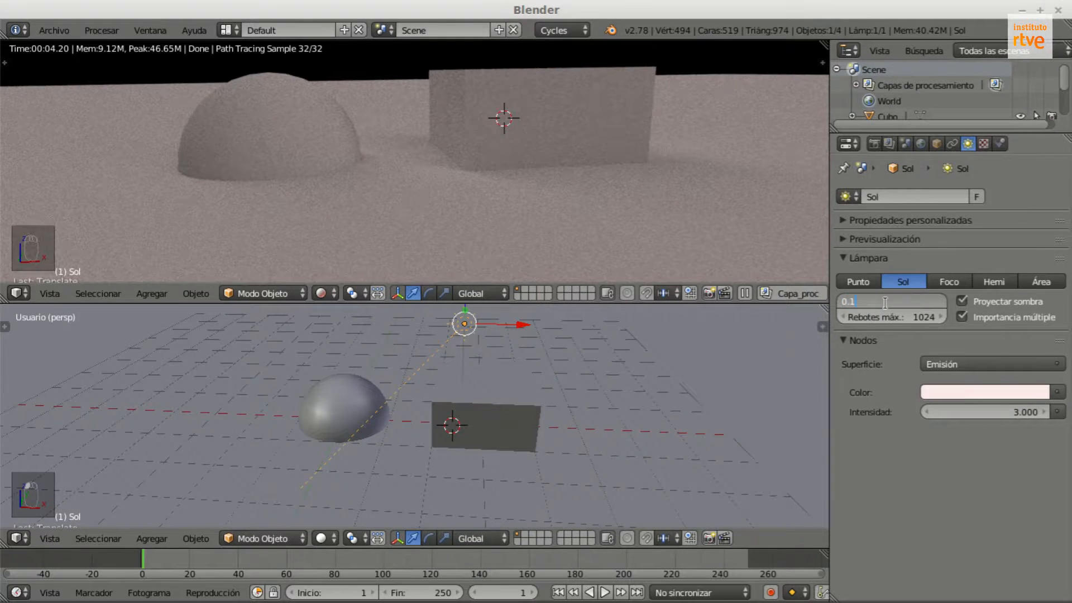
{"action": "key", "text": "Return"}
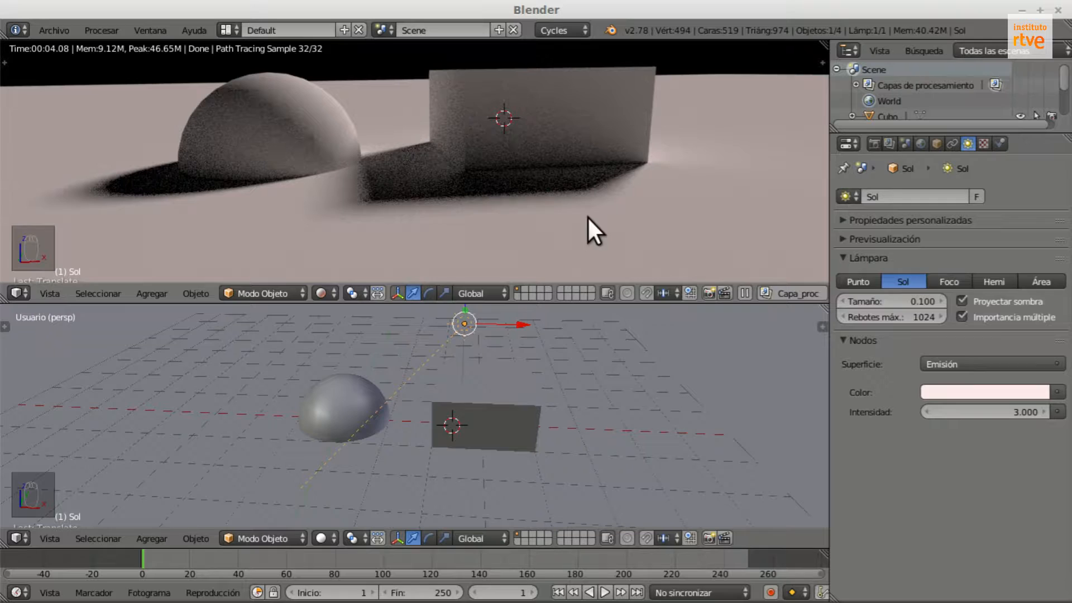
Try a maximum of 512 light bounces on the sun lamp, followed by 0
{"action": "left_click", "coordinate": [920, 317]}
{"action": "type", "text": "512"}
{"action": "key", "text": "Return"}
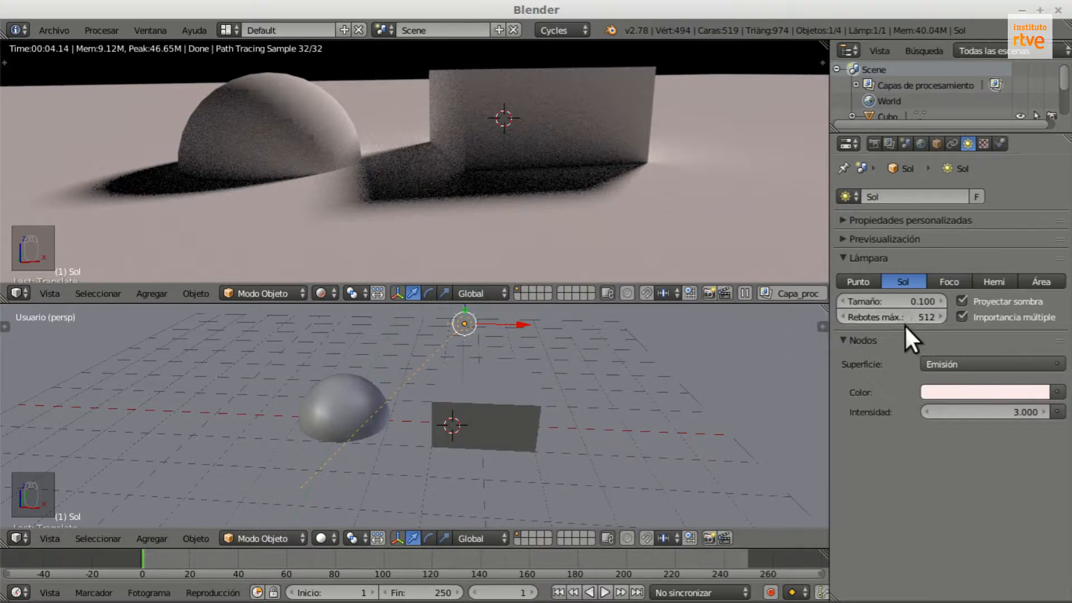
{"action": "left_click", "coordinate": [917, 316]}
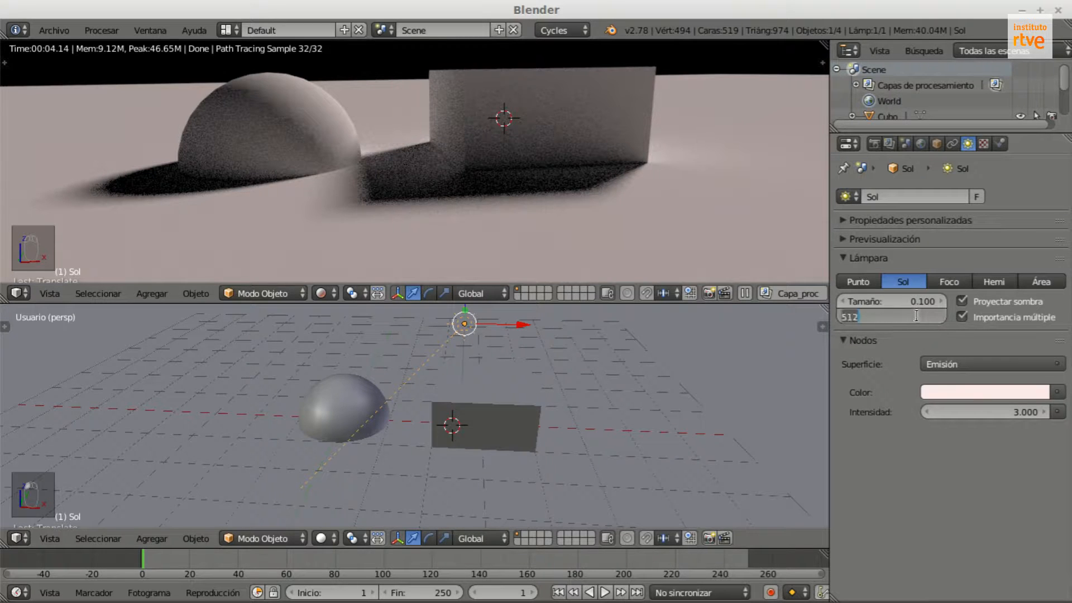
{"action": "type", "text": "0"}
{"action": "key", "text": "Return"}
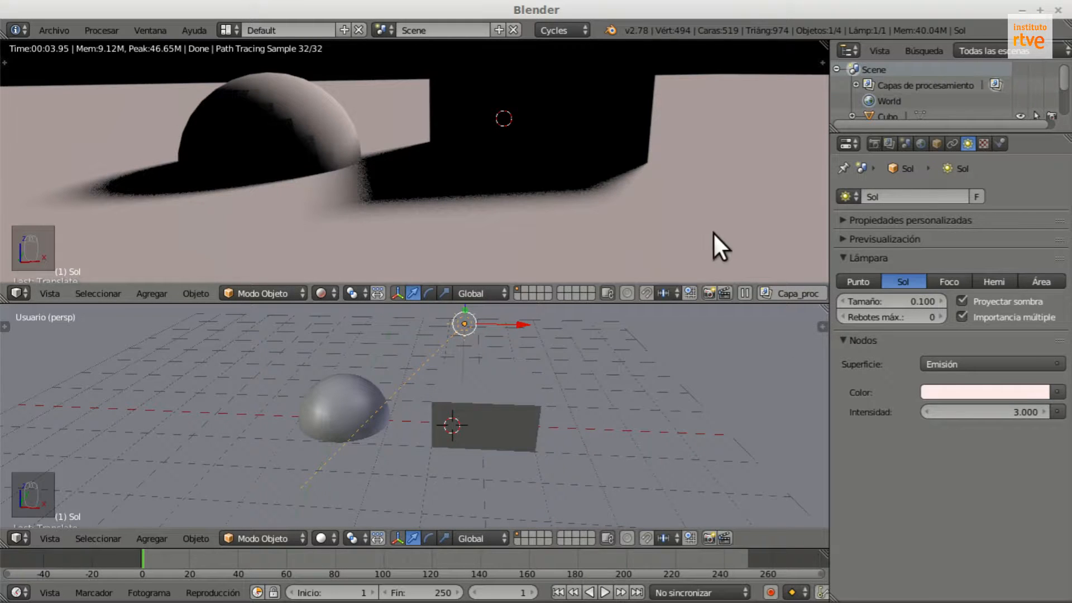
{"action": "scroll", "coordinate": [666, 220], "scroll_direction": "down", "scroll_amount": 1}
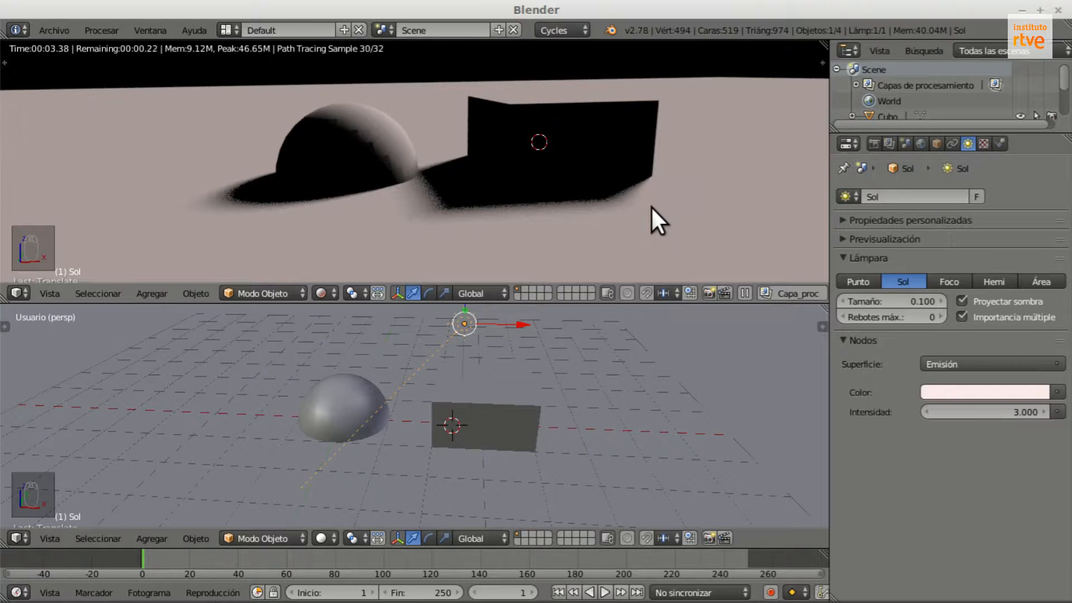
Raise the sun lamp's maximum bounces one at a time from 1 to 6, and set them back to 1024
{"action": "left_click", "coordinate": [940, 317]}
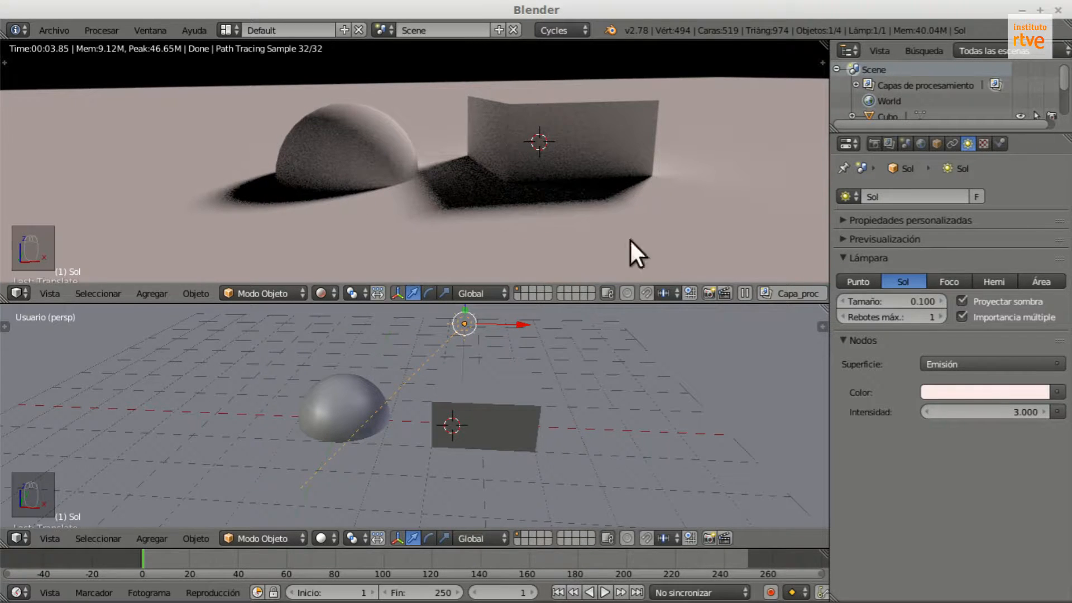
{"action": "left_click", "coordinate": [939, 315]}
{"action": "left_click", "coordinate": [939, 316]}
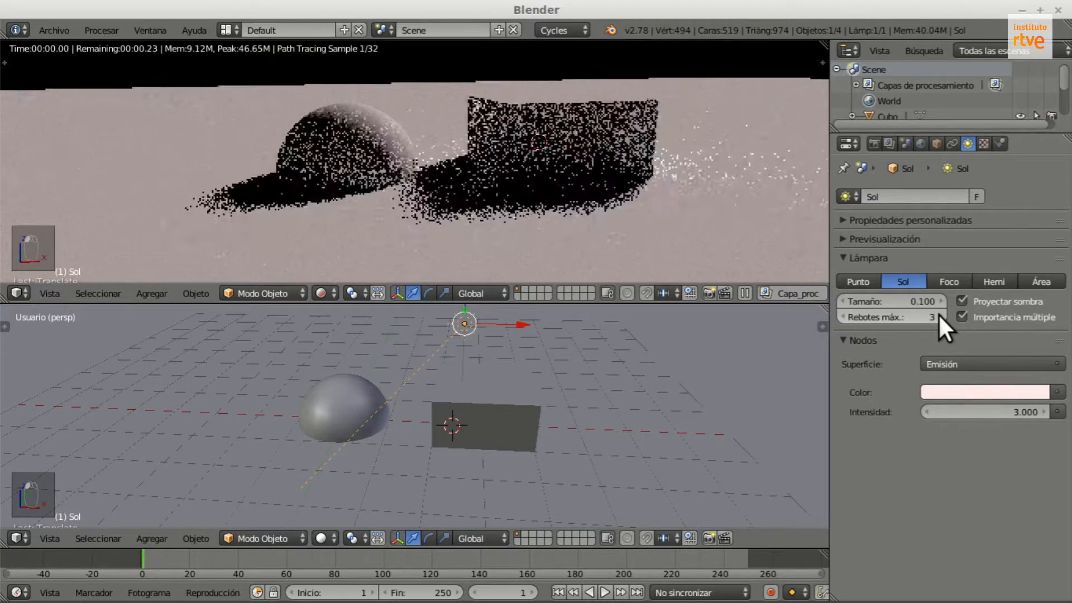
{"action": "left_click", "coordinate": [940, 316]}
{"action": "left_click", "coordinate": [939, 316]}
{"action": "left_click", "coordinate": [940, 316]}
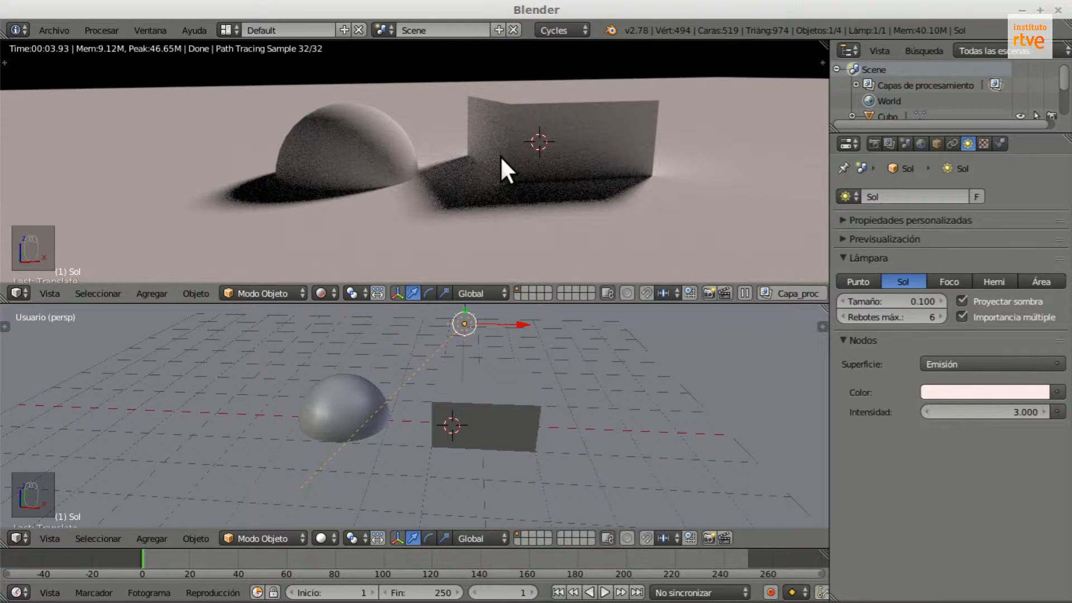
{"action": "left_click", "coordinate": [919, 317]}
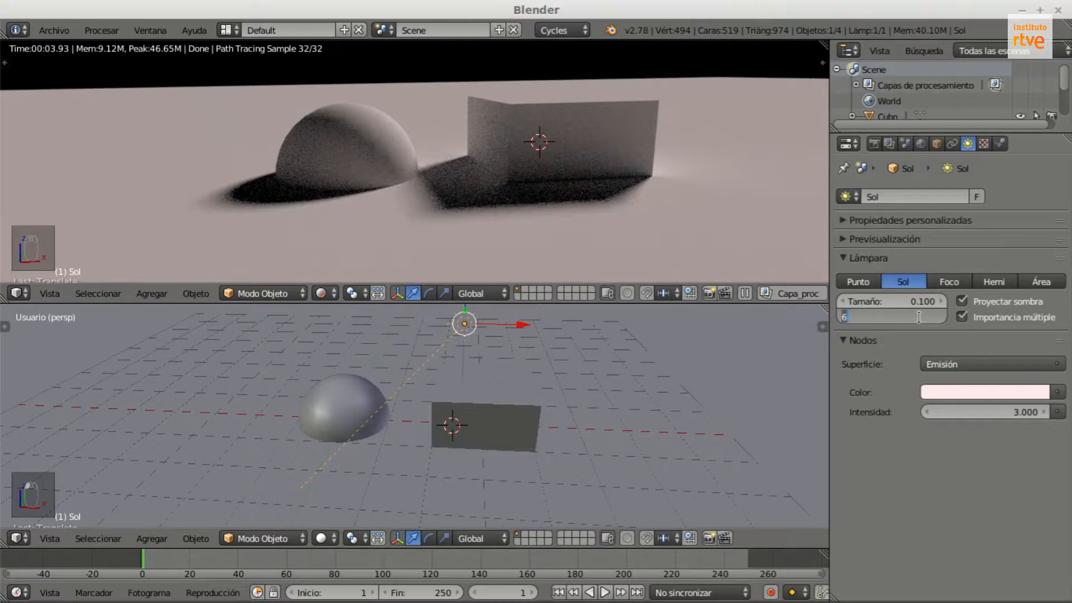
{"action": "type", "text": "1024"}
{"action": "key", "text": "Return"}
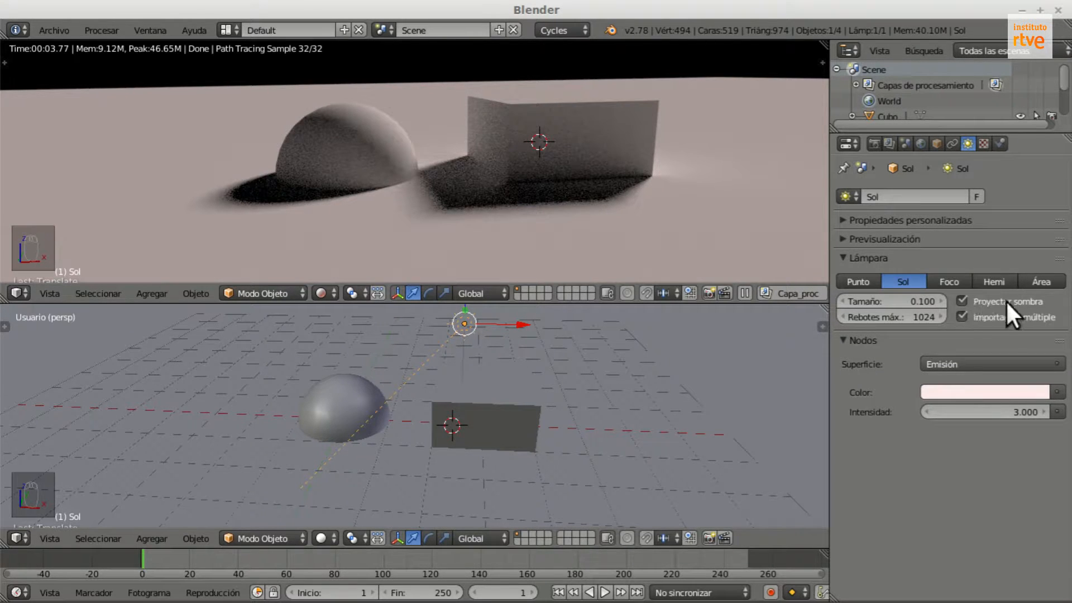
Turn the sun lamp's shadow casting off and on, and toggle its multiple importance off and on twice
{"action": "left_click", "coordinate": [962, 300]}
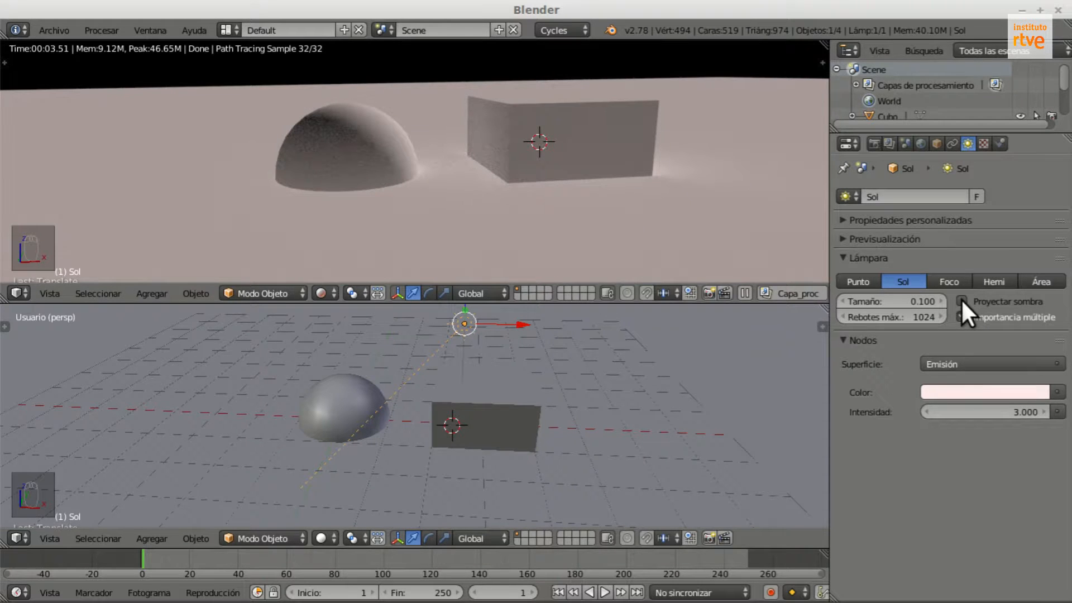
{"action": "left_click", "coordinate": [961, 300]}
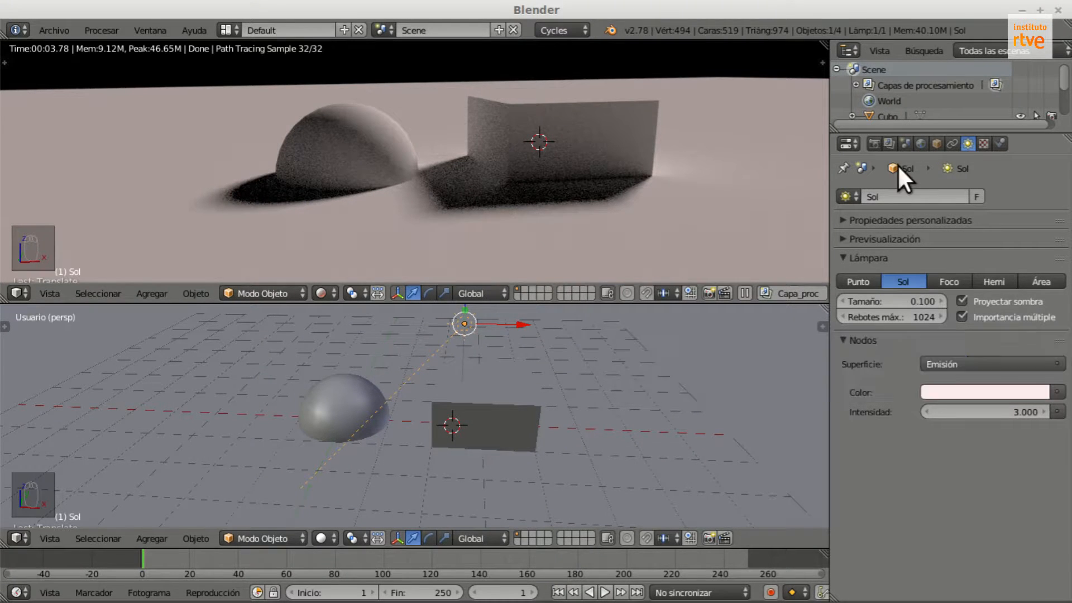
{"action": "left_click", "coordinate": [963, 318]}
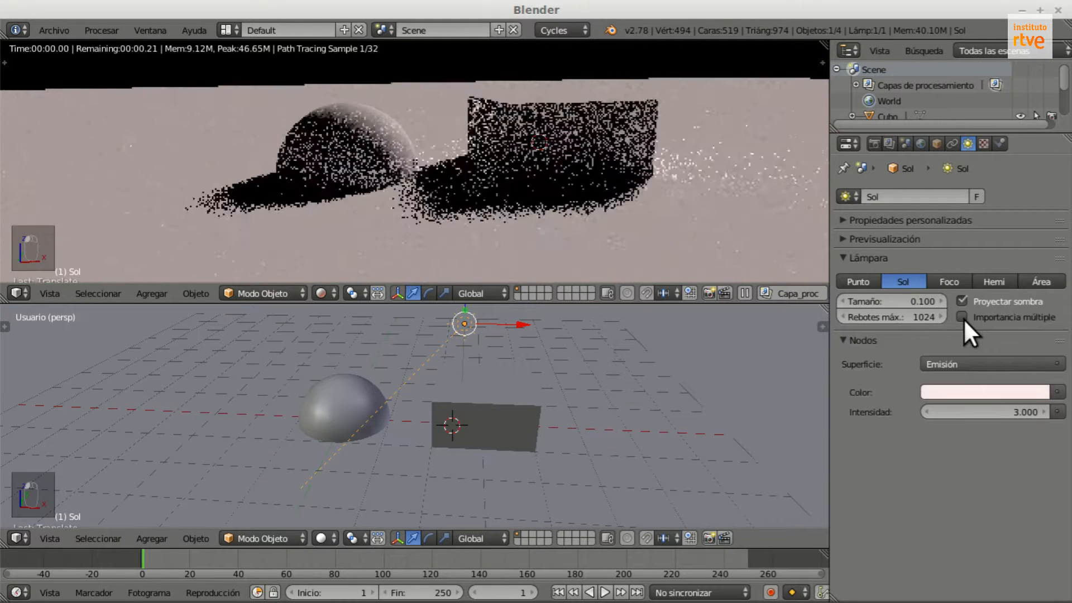
{"action": "left_click", "coordinate": [963, 318]}
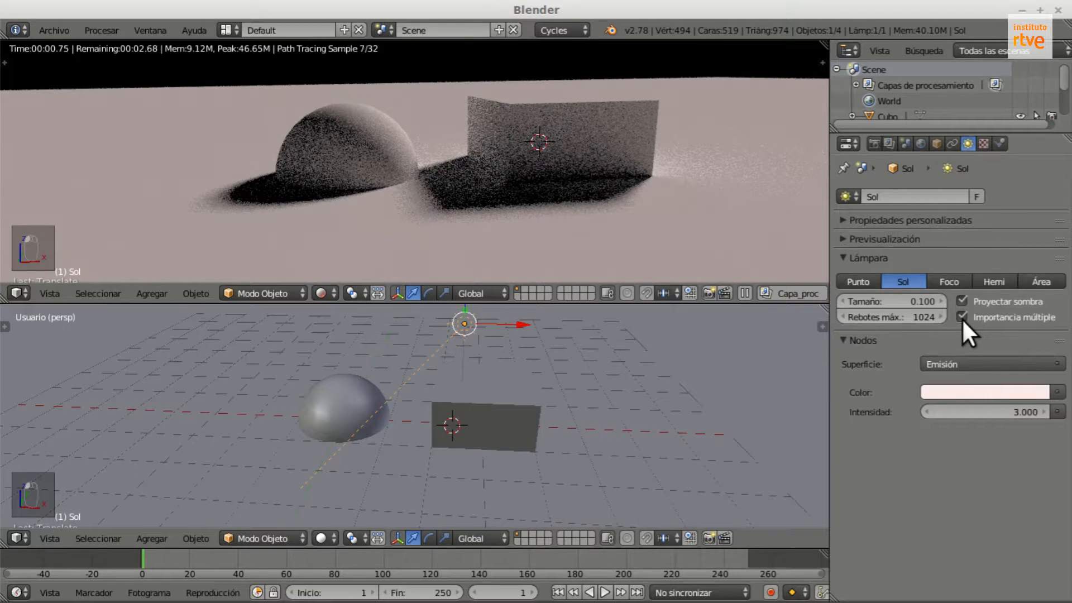
{"action": "left_click", "coordinate": [963, 317]}
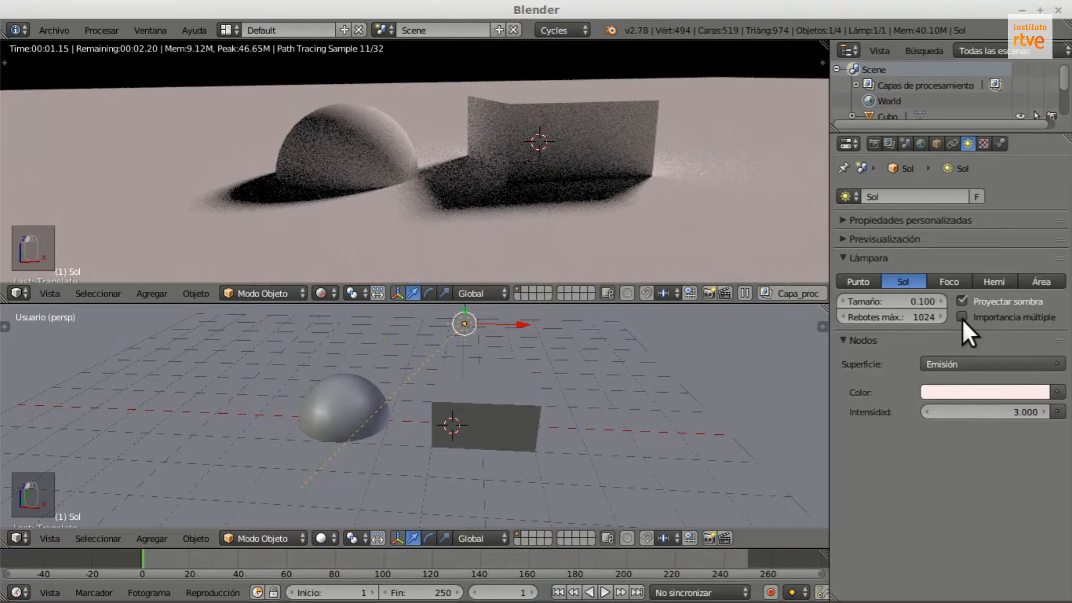
{"action": "left_click", "coordinate": [963, 317]}
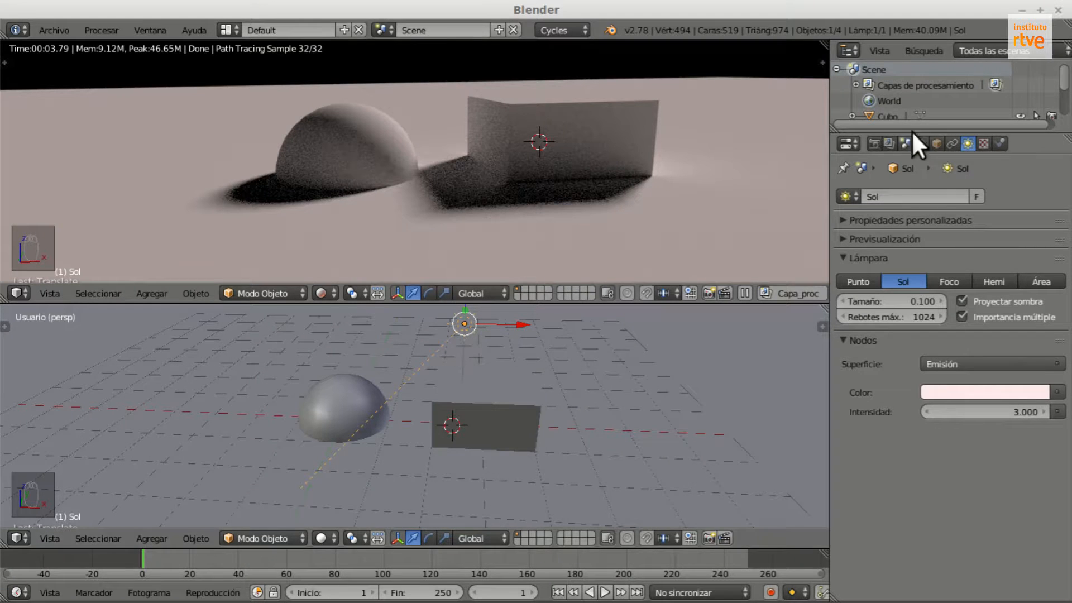
Enlarge the outliner to list all scene objects and change the sun lamp to a Point (Punto) lamp
{"action": "left_click_drag", "start_coordinate": [922, 133], "coordinate": [893, 213]}
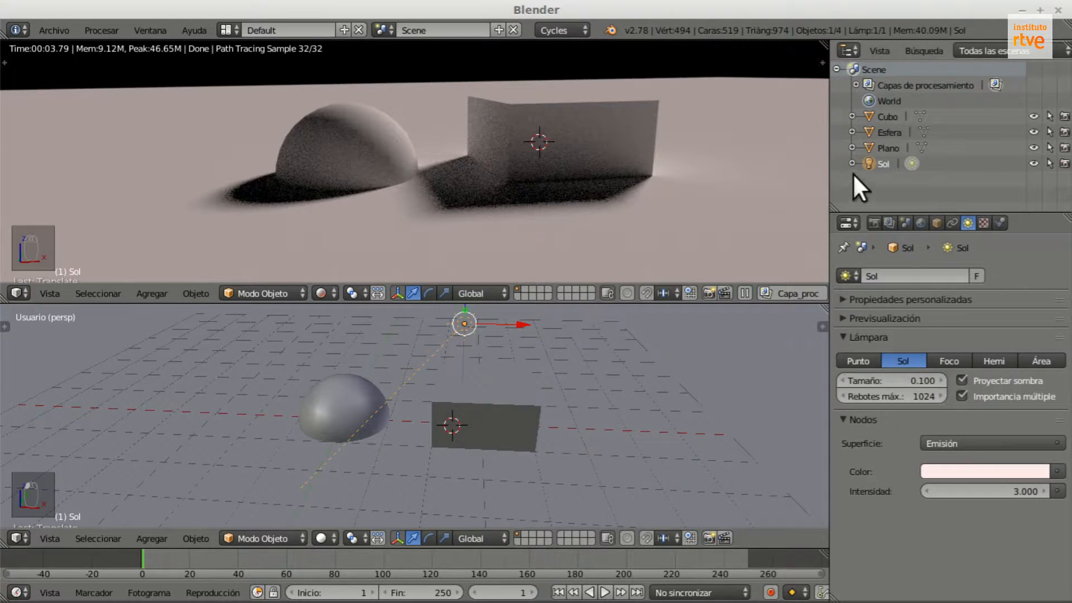
{"action": "left_click", "coordinate": [856, 360]}
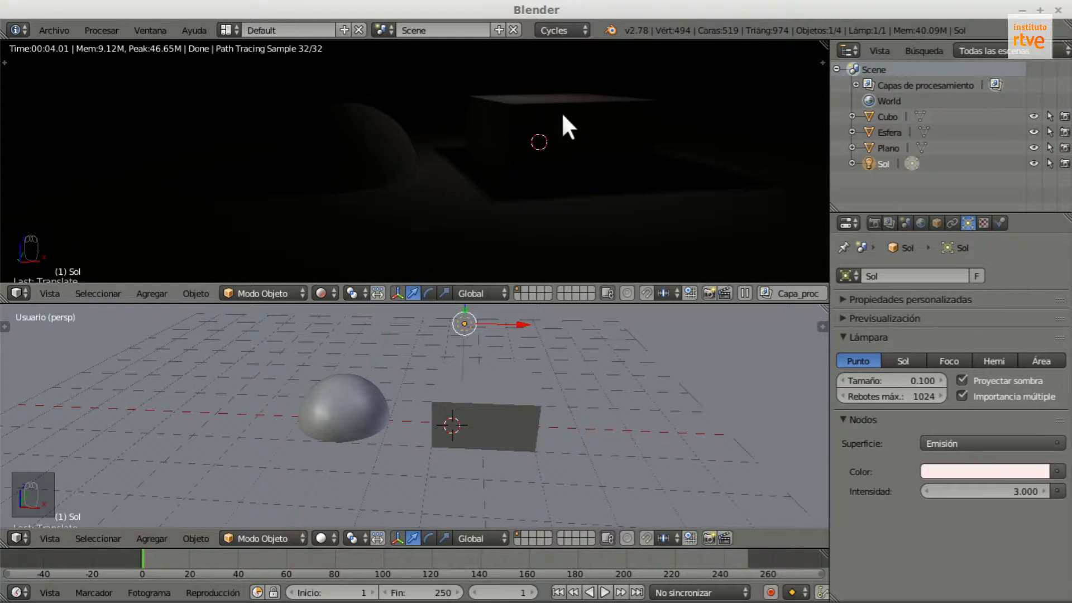
Enlarge the rendered viewport and set the point lamp's emission intensity to 200
{"action": "left_click_drag", "start_coordinate": [474, 303], "coordinate": [480, 328]}
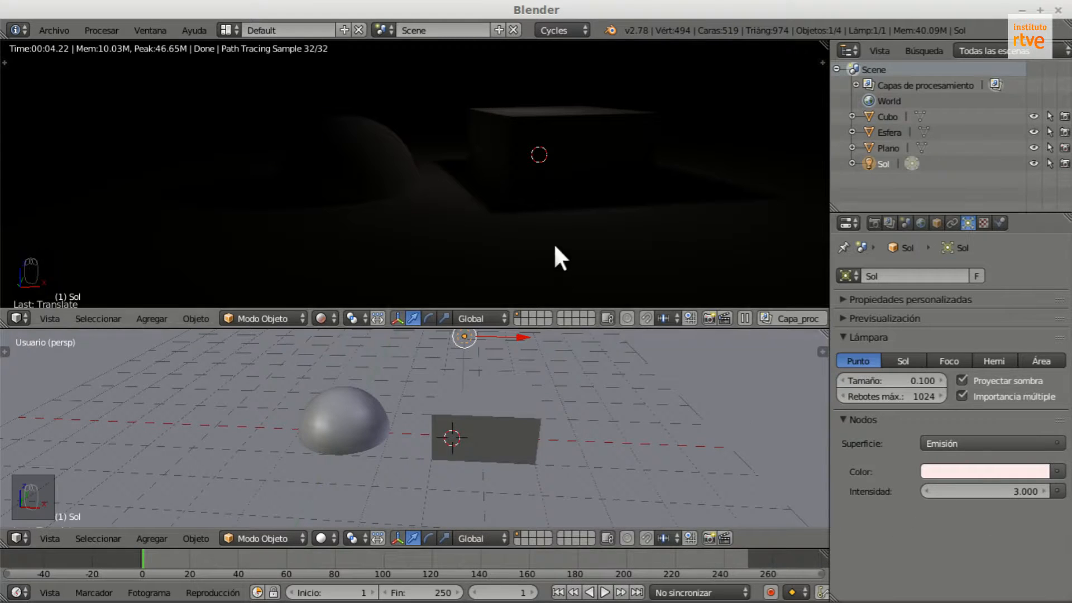
{"action": "left_click", "coordinate": [995, 492]}
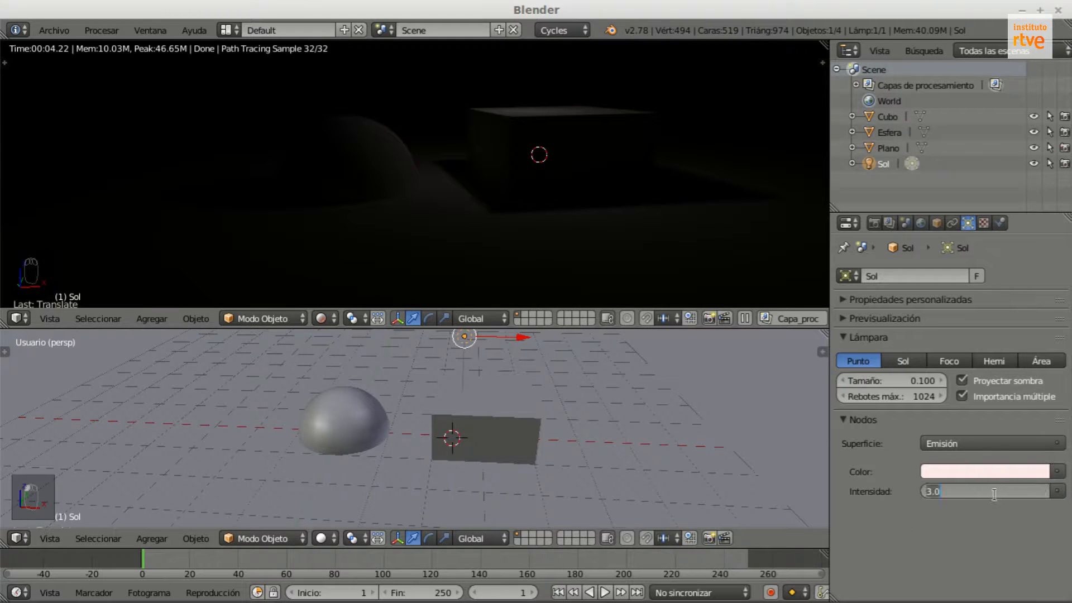
{"action": "type", "text": "200"}
{"action": "key", "text": "Return"}
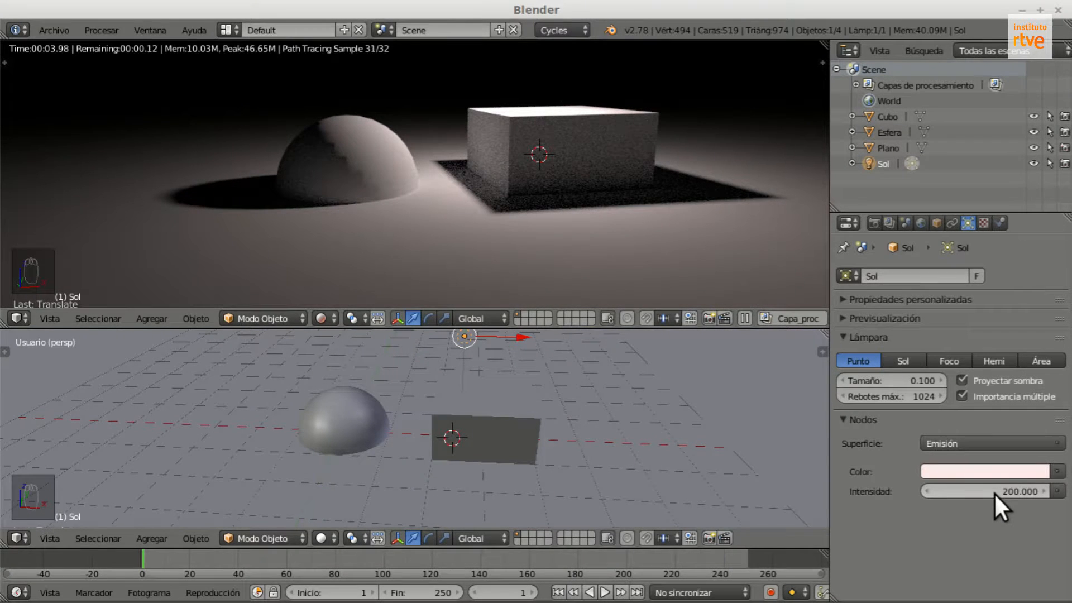
Move the point lamp about 0.98 units, mostly along negative X, so it hangs above the gap between the sphere and the box
{"action": "middle_click_drag", "start_coordinate": [588, 454], "coordinate": [572, 464]}
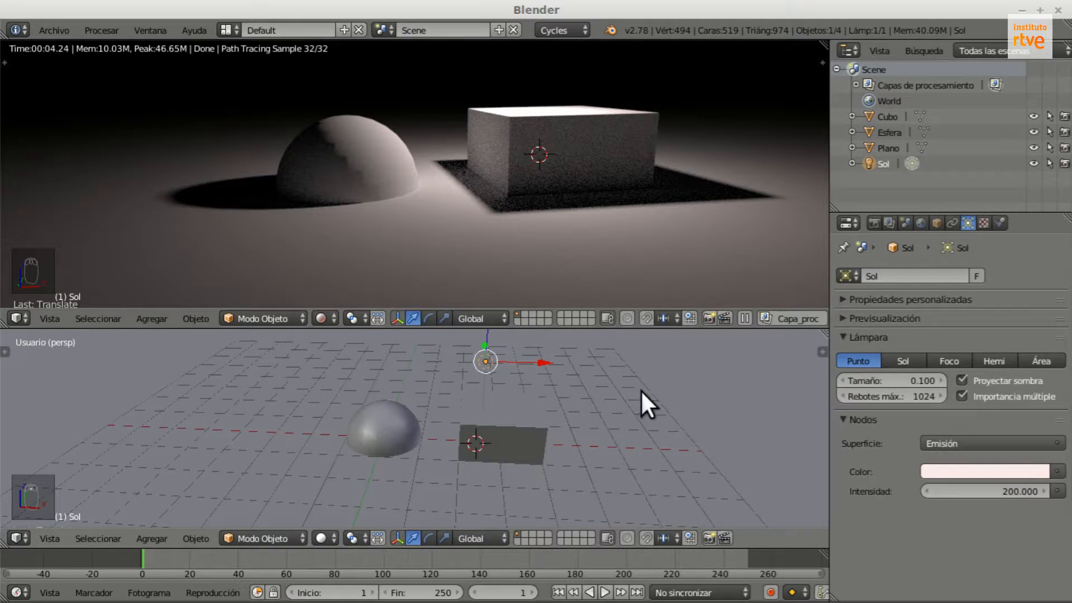
{"action": "middle_click_drag", "start_coordinate": [659, 375], "coordinate": [550, 374]}
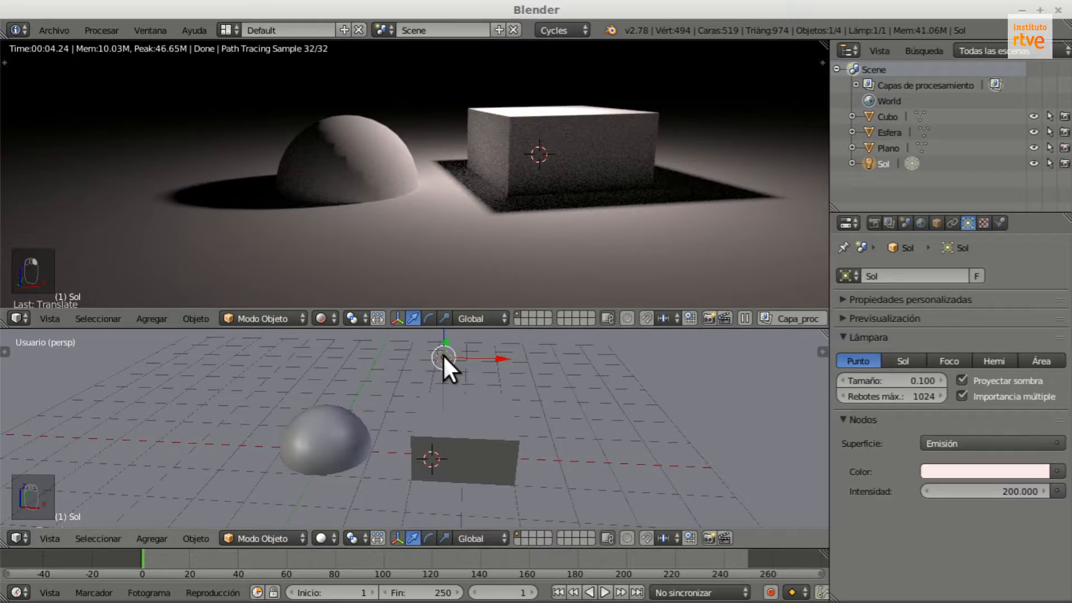
{"action": "key", "text": "g"}
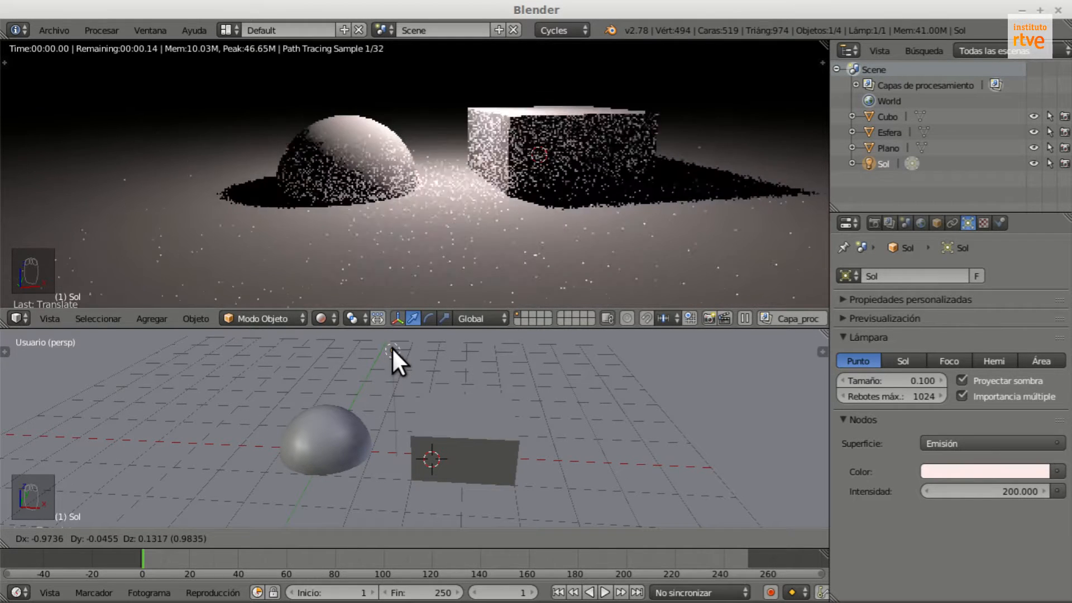
{"action": "left_click", "coordinate": [393, 347]}
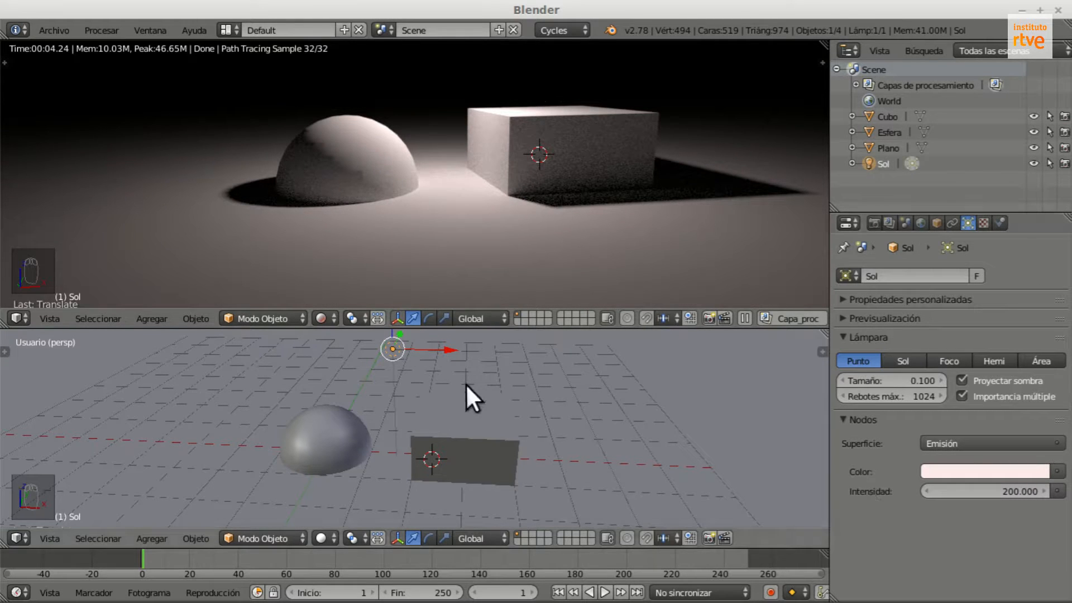
{"action": "scroll", "coordinate": [402, 445], "scroll_direction": "down", "scroll_amount": 1}
{"action": "scroll", "coordinate": [389, 373], "scroll_direction": "down", "scroll_amount": 2}
{"action": "scroll", "coordinate": [397, 351], "scroll_direction": "up", "scroll_amount": 2}
{"action": "scroll", "coordinate": [391, 383], "scroll_direction": "up", "scroll_amount": 2}
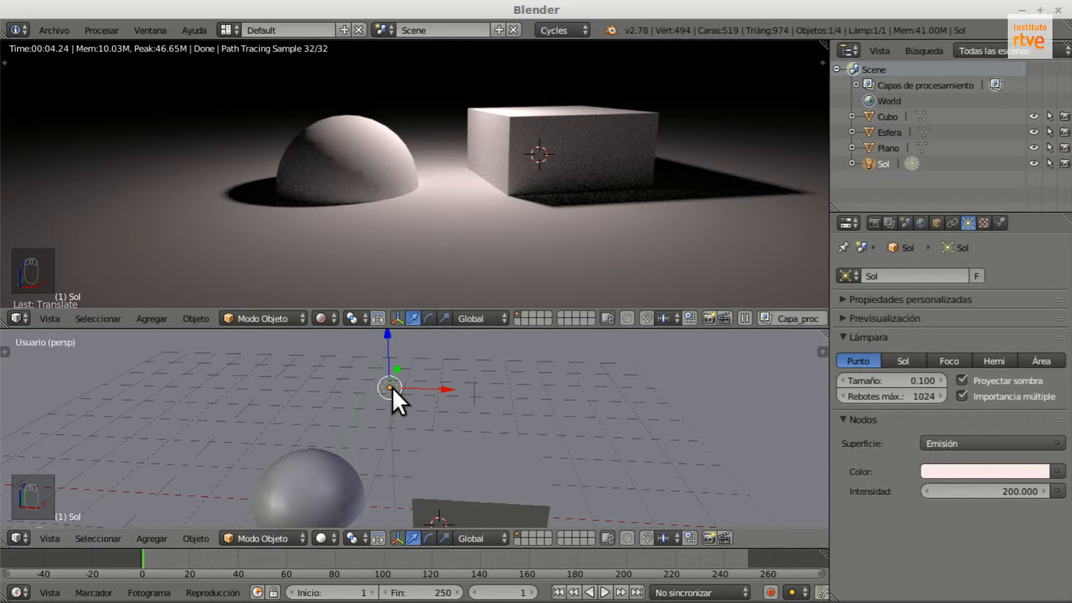
Lower the point lamp along the global Z axis, bringing it closer to the gap between the sphere and the box
{"action": "key", "text": "g"}
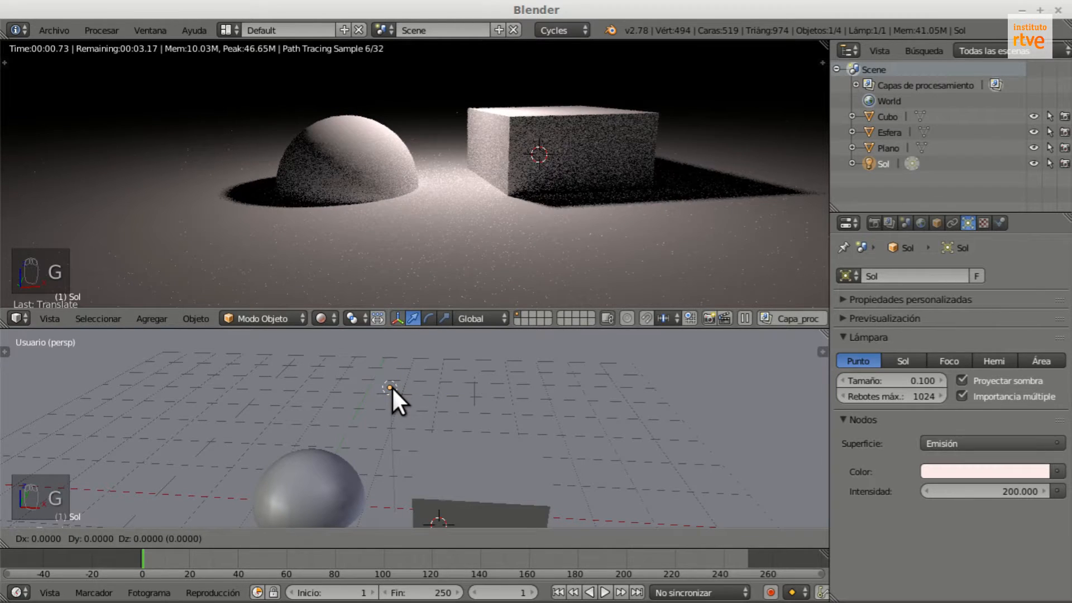
{"action": "key", "text": "z"}
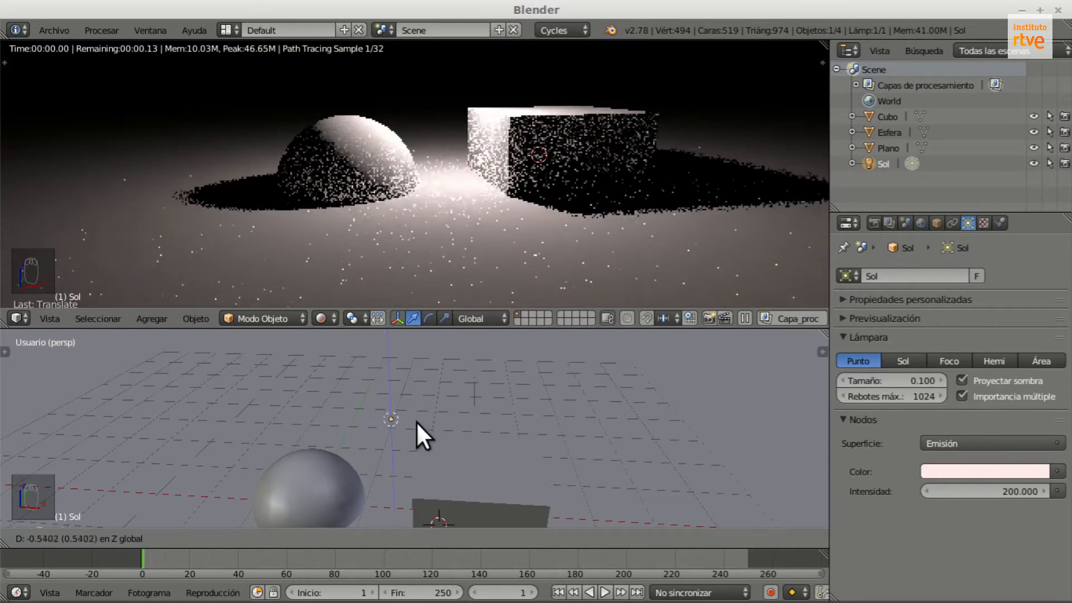
{"action": "left_click", "coordinate": [417, 439]}
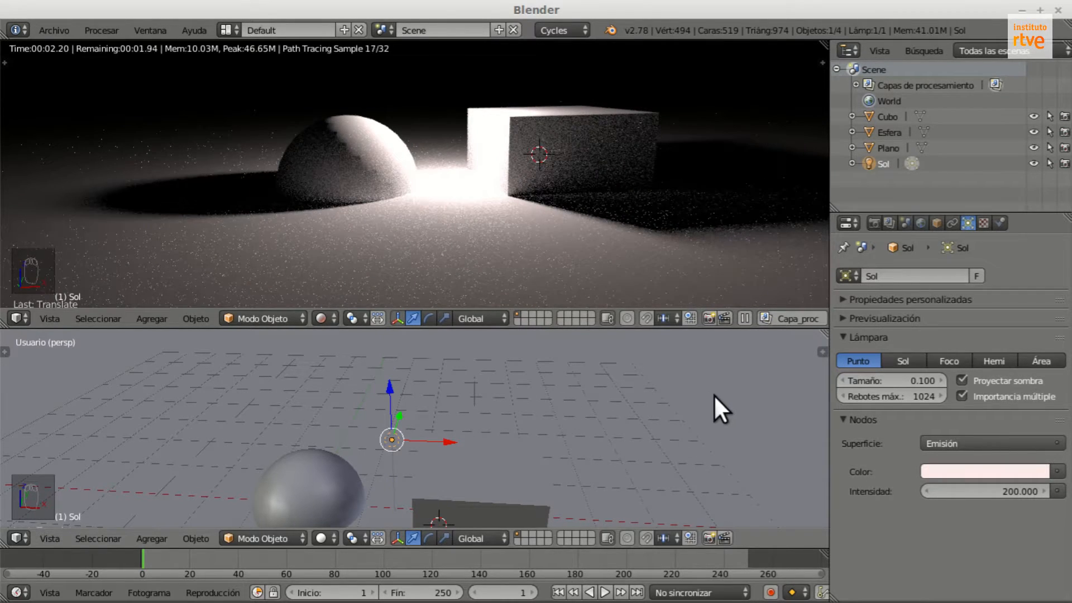
Change the lamp to a Spot (Foco) and move it higher and farther along positive X, beyond the box
{"action": "left_click", "coordinate": [951, 359]}
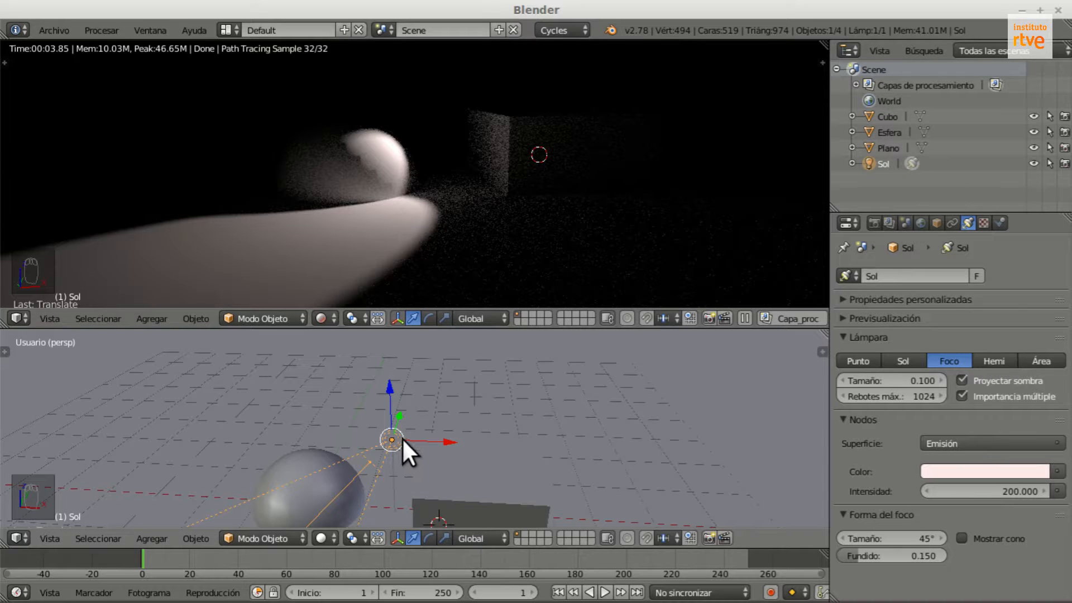
{"action": "key", "text": "g"}
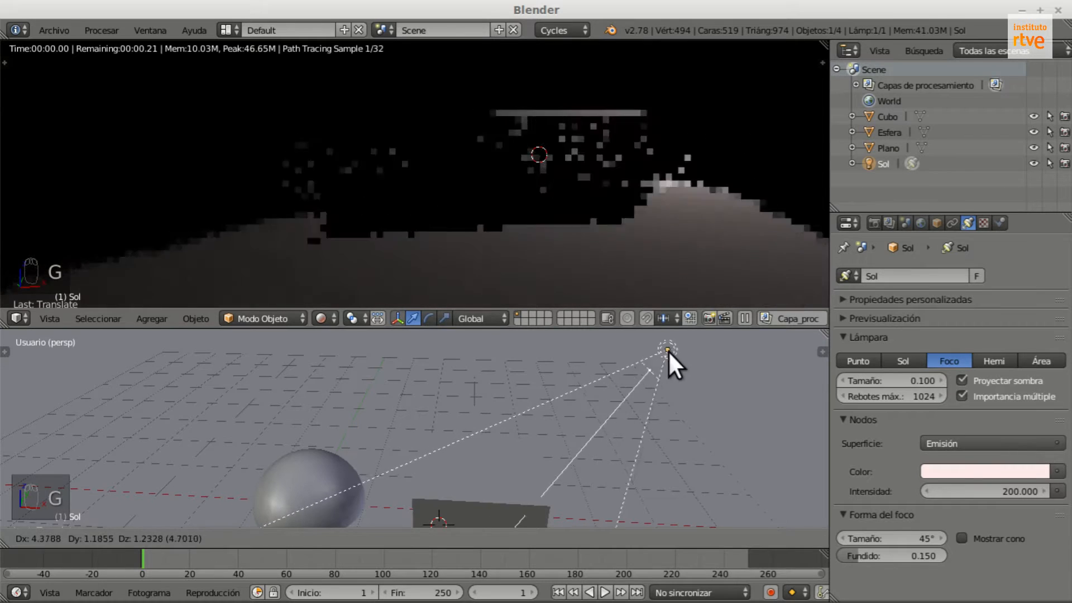
{"action": "left_click", "coordinate": [696, 343]}
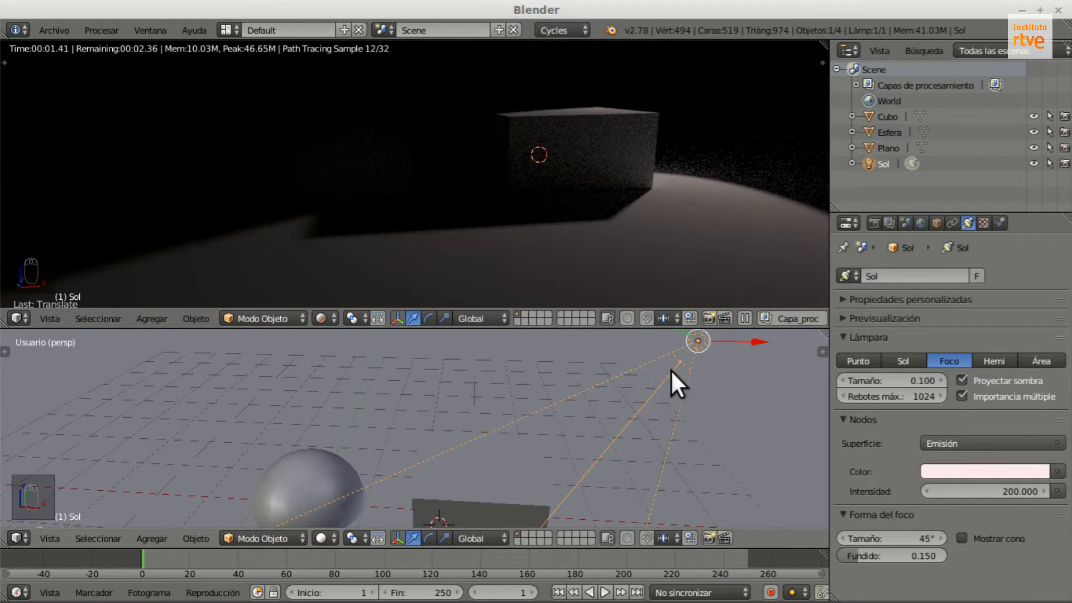
Rotate the spot lamp in several turns so its cone points across the box toward the sphere
{"action": "scroll", "coordinate": [609, 348], "scroll_direction": "down", "scroll_amount": 1}
{"action": "scroll", "coordinate": [567, 324], "scroll_direction": "down", "scroll_amount": 1}
{"action": "key", "text": "r"}
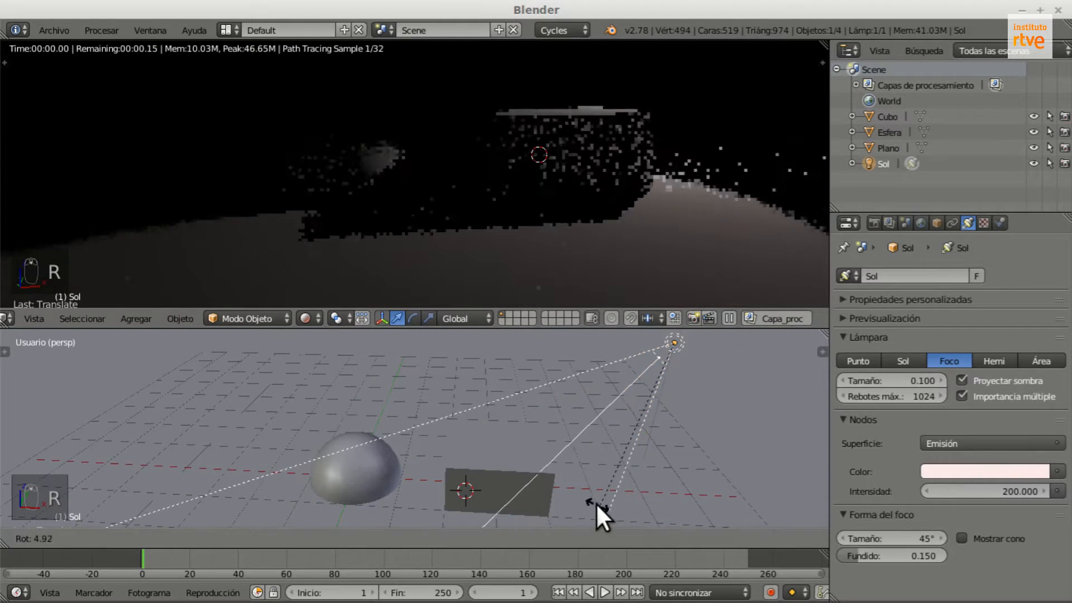
{"action": "left_click", "coordinate": [579, 490]}
{"action": "key", "text": "r"}
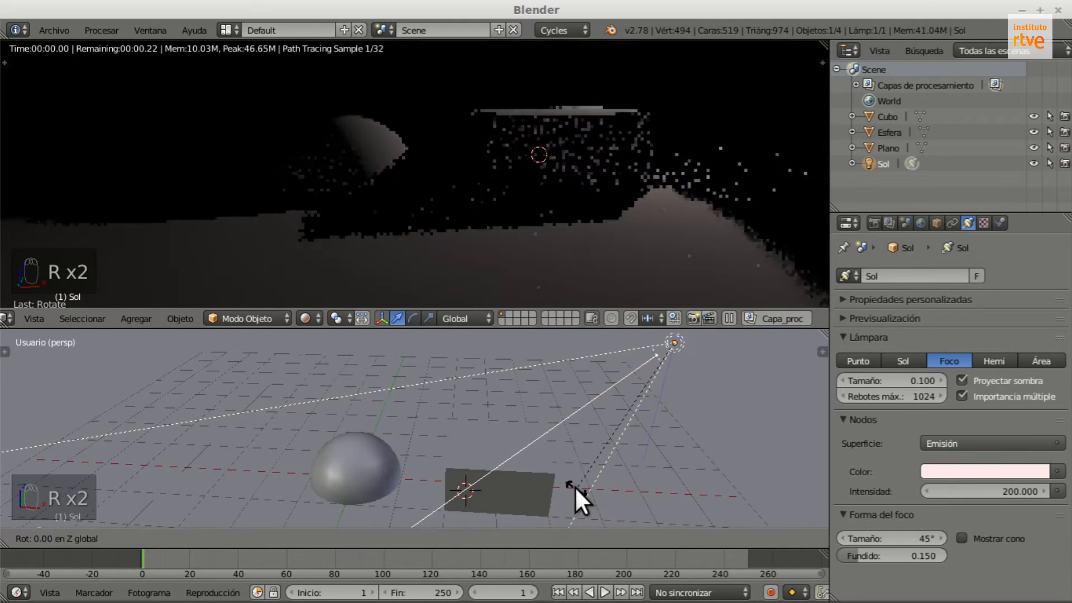
{"action": "key", "text": "r"}
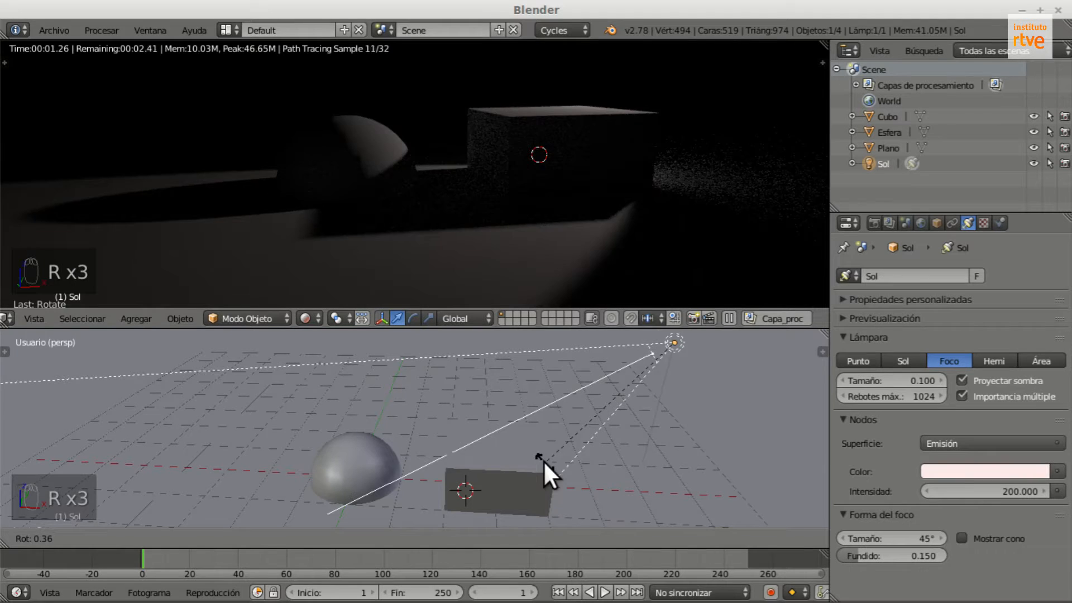
{"action": "key", "text": "y"}
{"action": "left_click", "coordinate": [561, 462]}
{"action": "scroll", "coordinate": [514, 444], "scroll_direction": "down", "scroll_amount": 3}
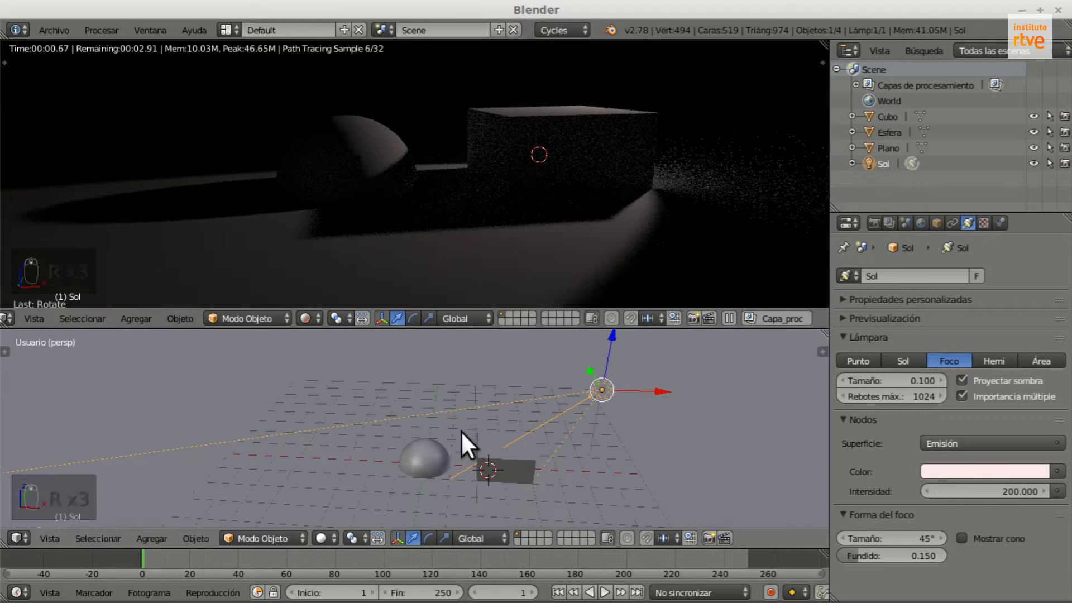
{"action": "scroll", "coordinate": [645, 418], "scroll_direction": "up", "scroll_amount": 2}
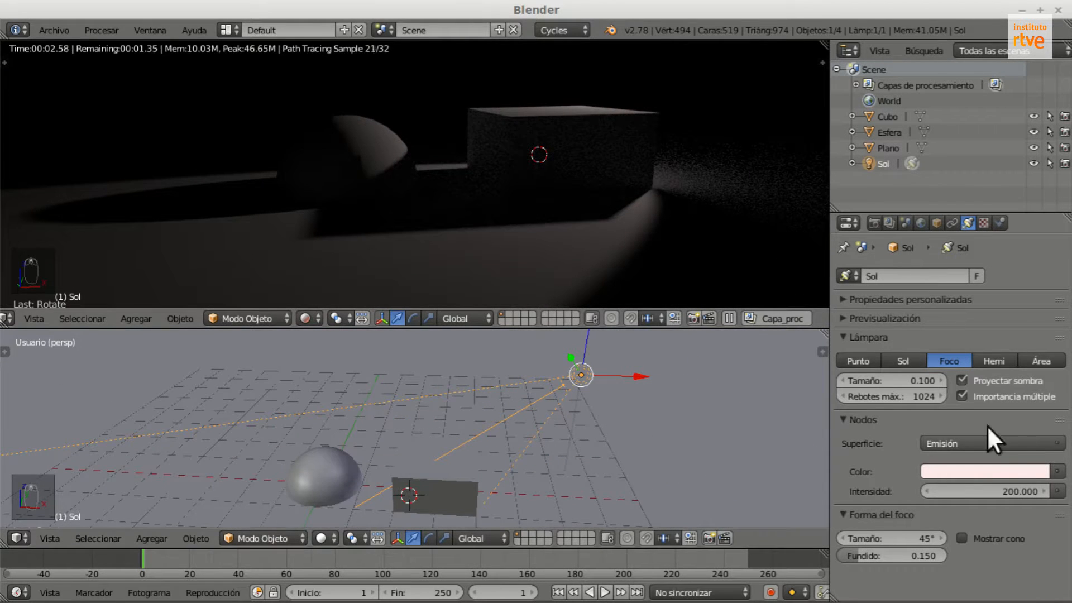
Set the spot lamp's emission intensity to 500
{"action": "left_click", "coordinate": [1003, 490]}
{"action": "type", "text": "500"}
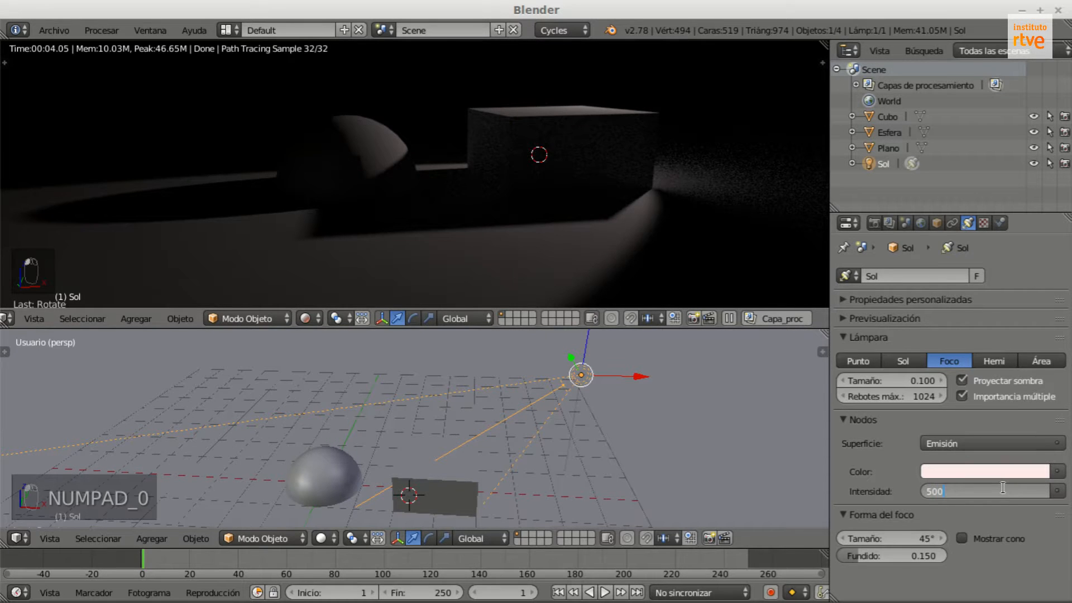
{"action": "key", "text": "Return"}
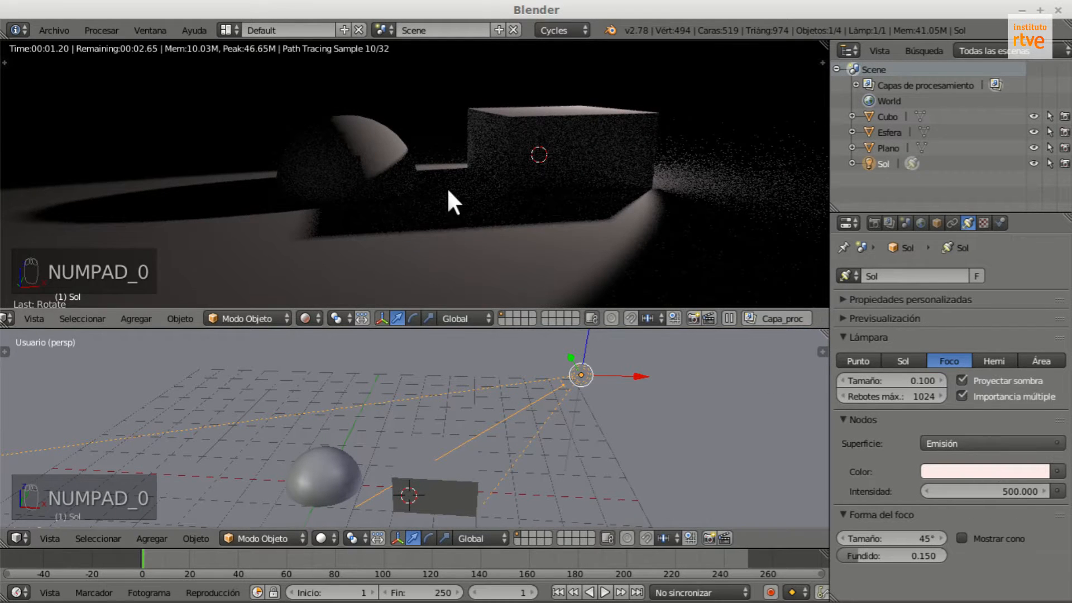
Widen the spot lamp's cone angle to 58.9°
{"action": "middle_click_drag", "start_coordinate": [424, 180], "coordinate": [295, 204]}
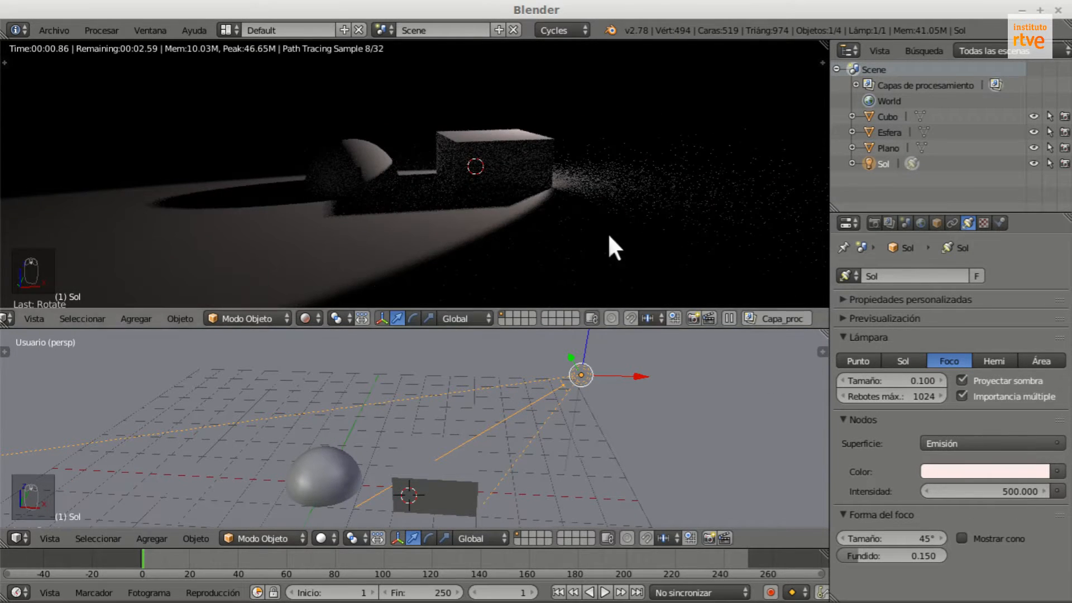
{"action": "middle_click_drag", "start_coordinate": [601, 208], "coordinate": [649, 171]}
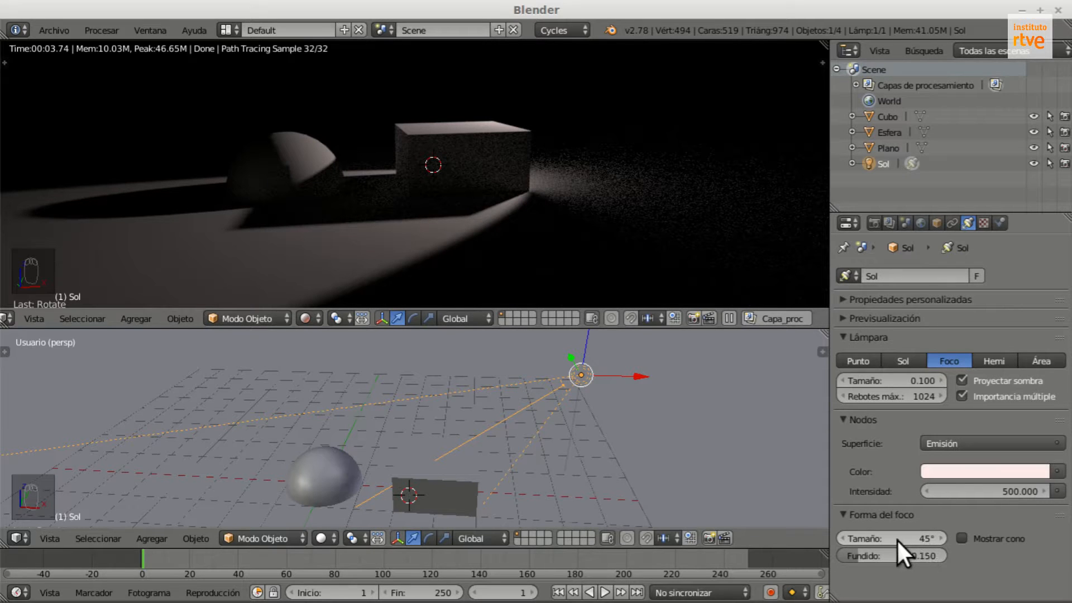
{"action": "mouse_move", "coordinate": [897, 538]}
{"action": "left_mouse_down"}
{"action": "mouse_move", "coordinate": [955, 538]}
{"action": "mouse_move", "coordinate": [881, 538]}
{"action": "left_mouse_up"}
{"action": "left_click_drag", "start_coordinate": [927, 538], "coordinate": [880, 536]}
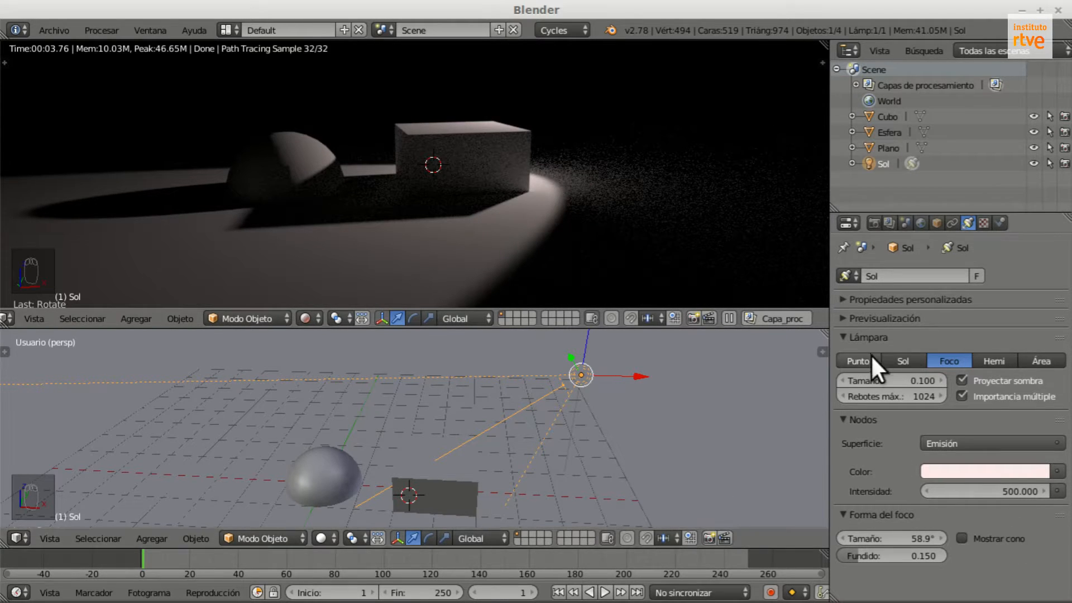
Set the spot lamp's size to 0, and try its blend (Fundido) at 0 and at 1
{"action": "left_click_drag", "start_coordinate": [920, 377], "coordinate": [865, 374]}
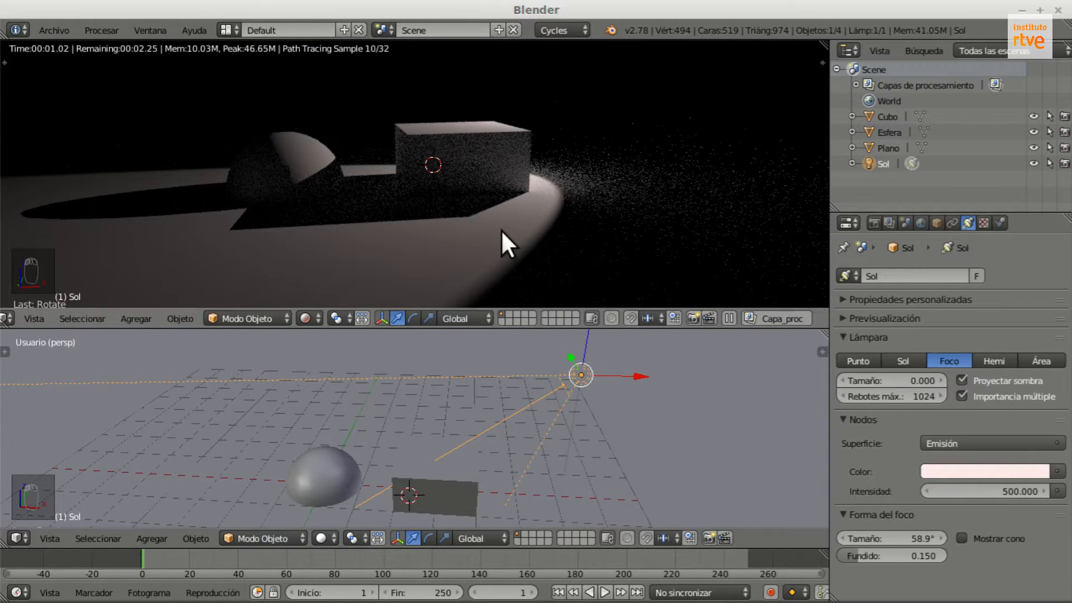
{"action": "left_click_drag", "start_coordinate": [920, 555], "coordinate": [865, 555]}
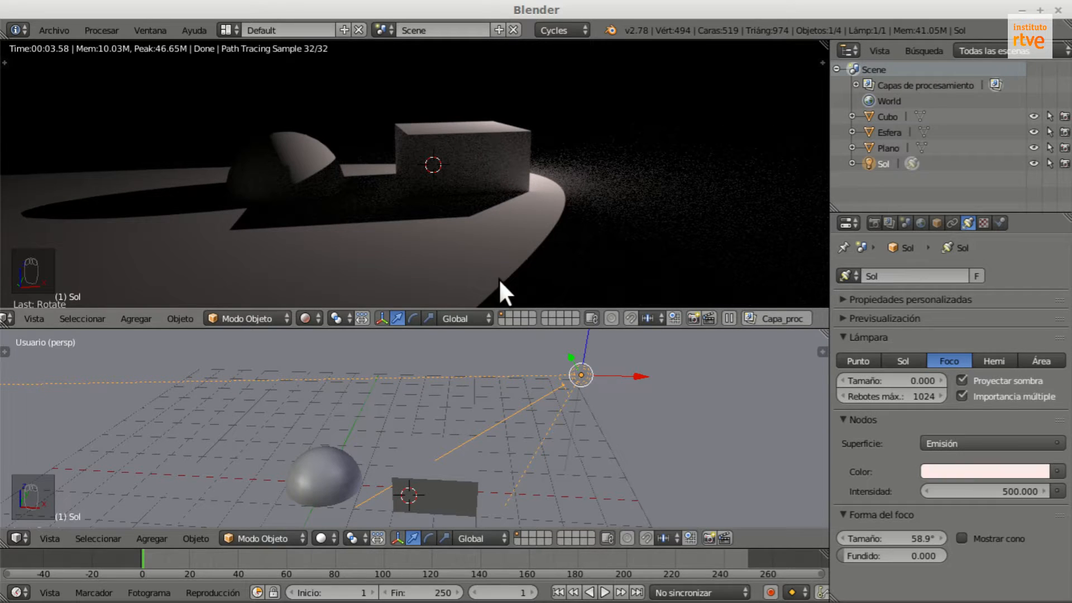
{"action": "left_click_drag", "start_coordinate": [860, 556], "coordinate": [949, 556]}
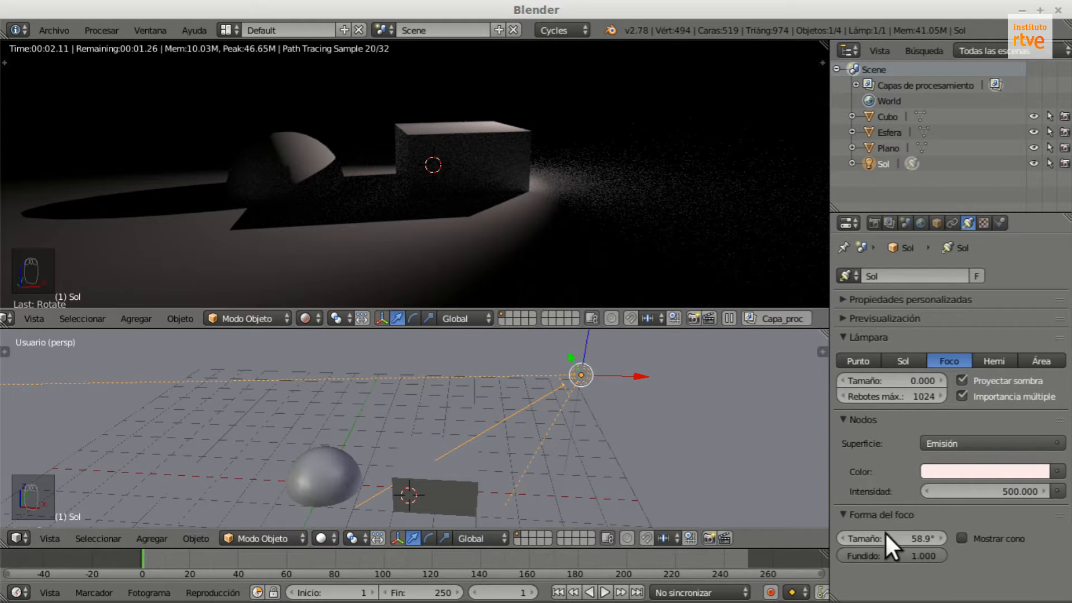
Set the spot's blend (Fundido) to 0.417 and the lamp size to 0.1
{"action": "left_click_drag", "start_coordinate": [947, 555], "coordinate": [886, 552]}
{"action": "left_click", "coordinate": [866, 381]}
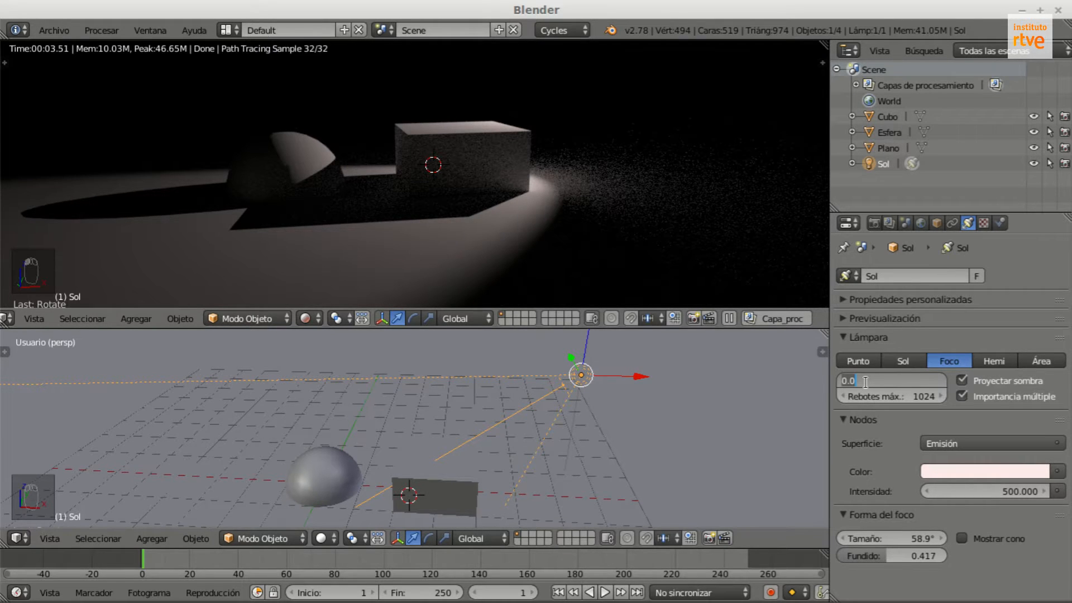
{"action": "type", "text": "0.1"}
{"action": "key", "text": "Return"}
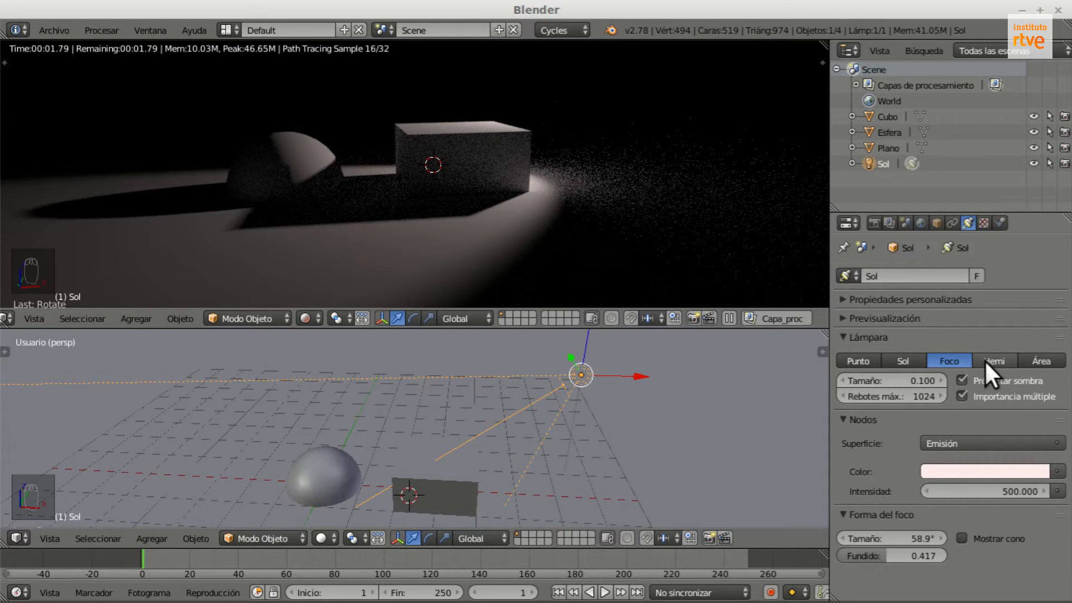
Change the lamp to the Hemi type and set its emission intensity to 3
{"action": "left_click", "coordinate": [992, 360]}
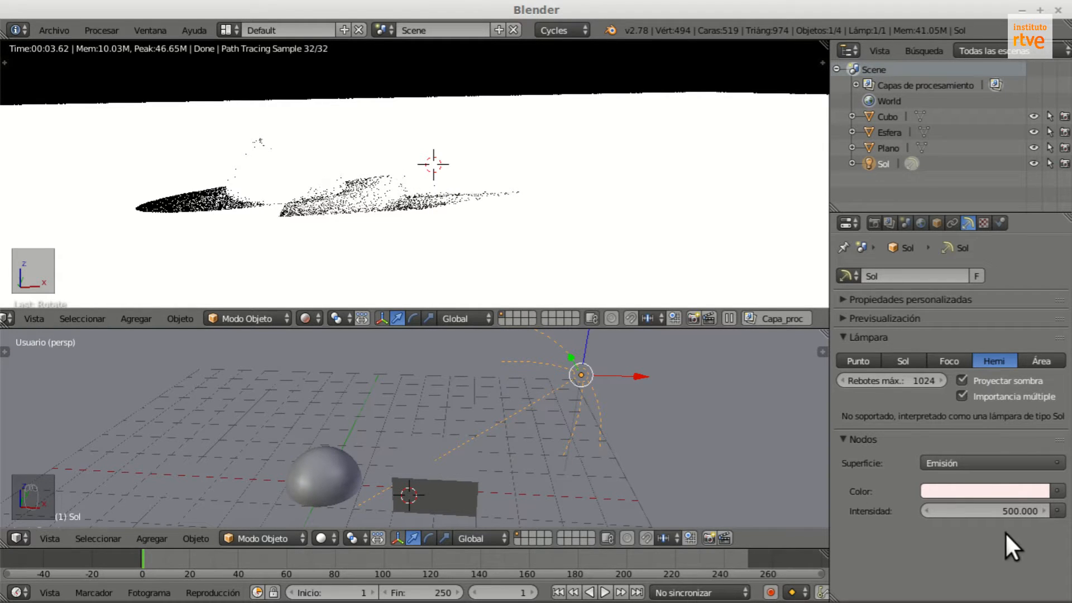
{"action": "left_click", "coordinate": [1003, 510]}
{"action": "type", "text": "3"}
{"action": "key", "text": "Return"}
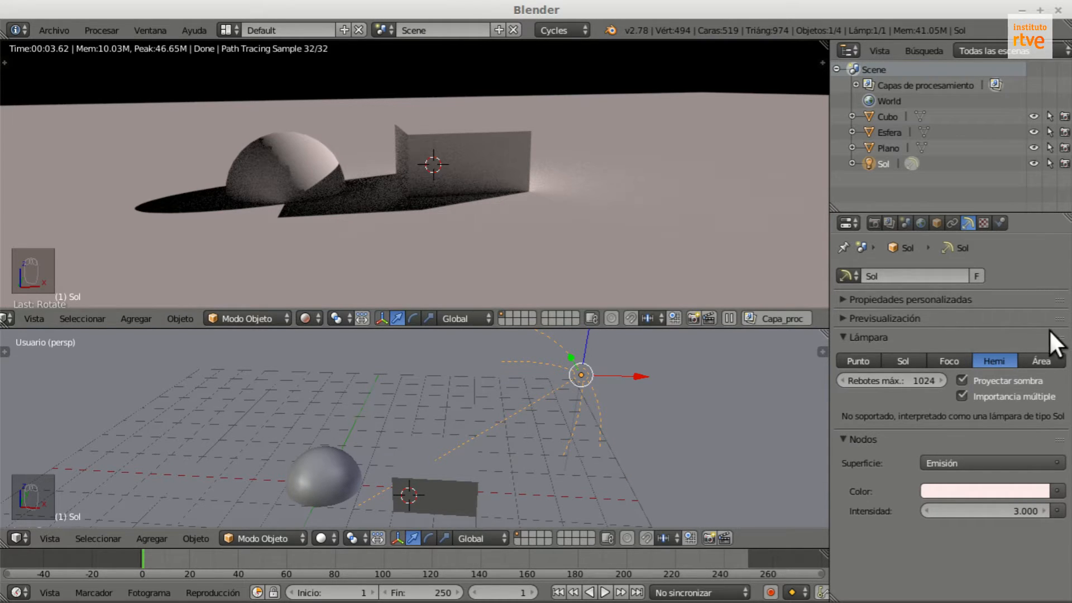
Change the lamp to an Area (Área) lamp and set its emission intensity to 500
{"action": "left_click", "coordinate": [1048, 357]}
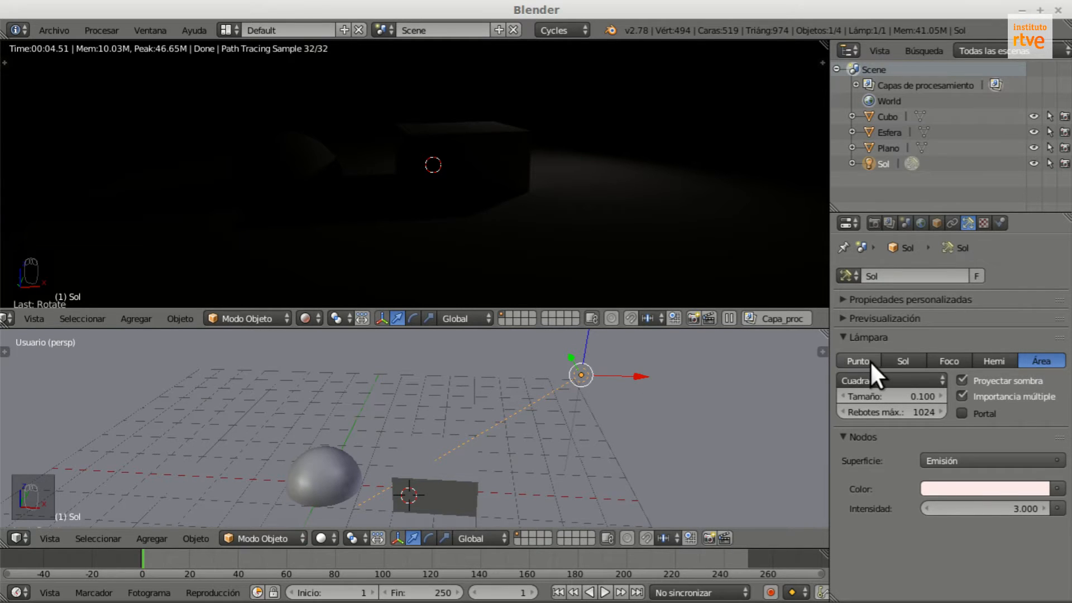
{"action": "left_click", "coordinate": [984, 508]}
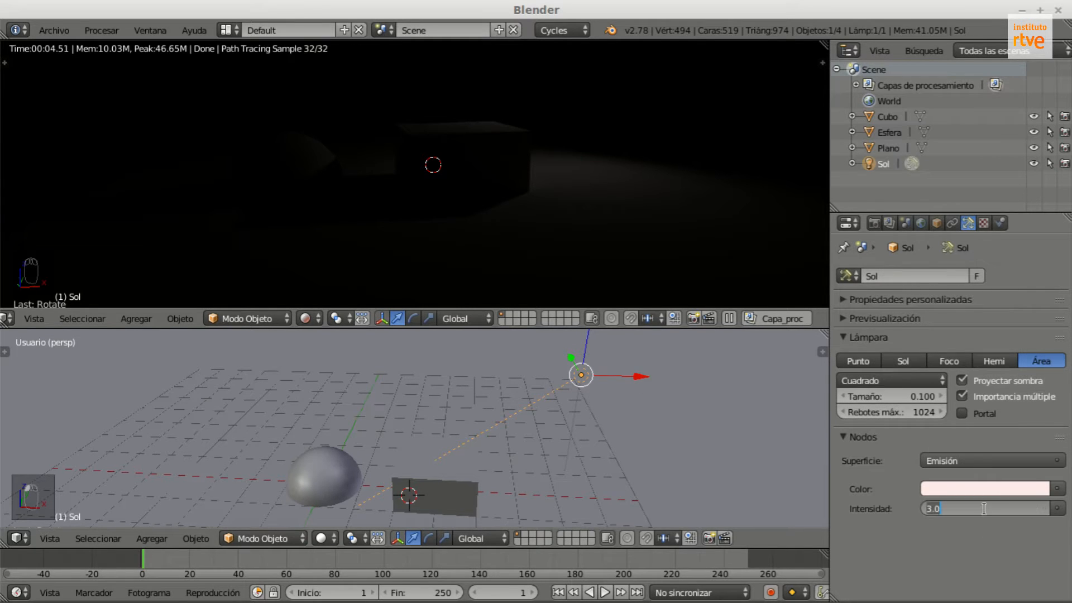
{"action": "type", "text": "500"}
{"action": "key", "text": "Return"}
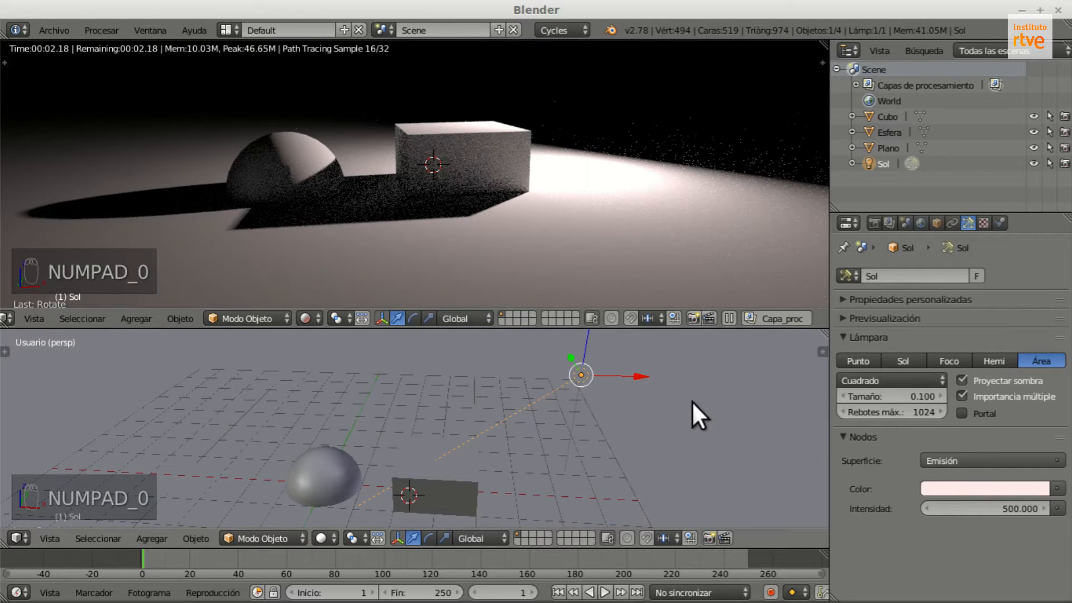
Enlarge the square area lamp gradually and set its size to exactly 2
{"action": "scroll", "coordinate": [582, 382], "scroll_direction": "up", "scroll_amount": 3}
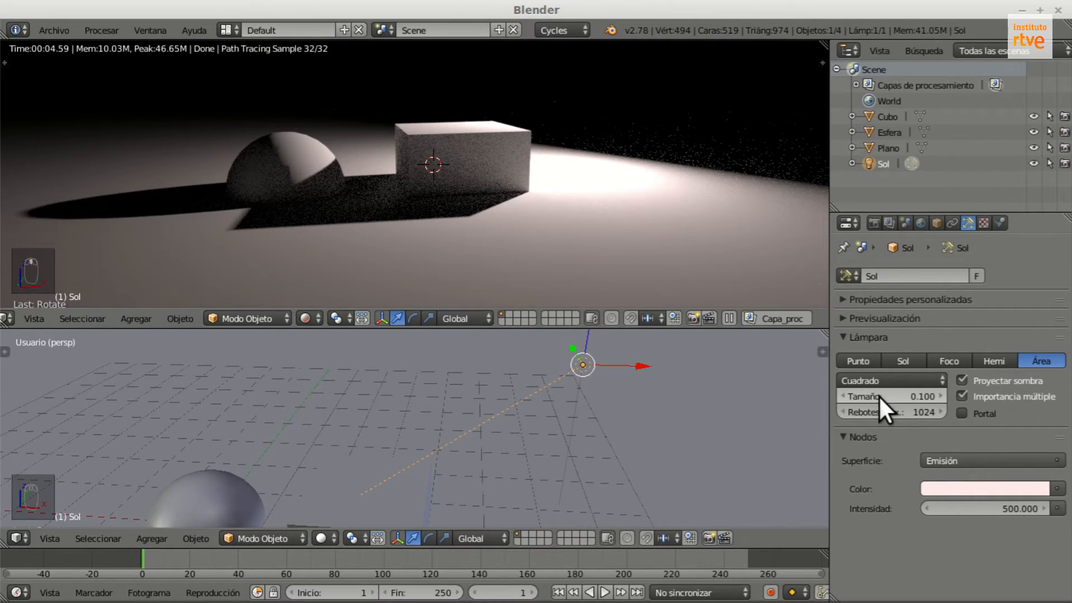
{"action": "scroll", "coordinate": [559, 382], "scroll_direction": "down", "scroll_amount": 2}
{"action": "scroll", "coordinate": [598, 362], "scroll_direction": "up", "scroll_amount": 1}
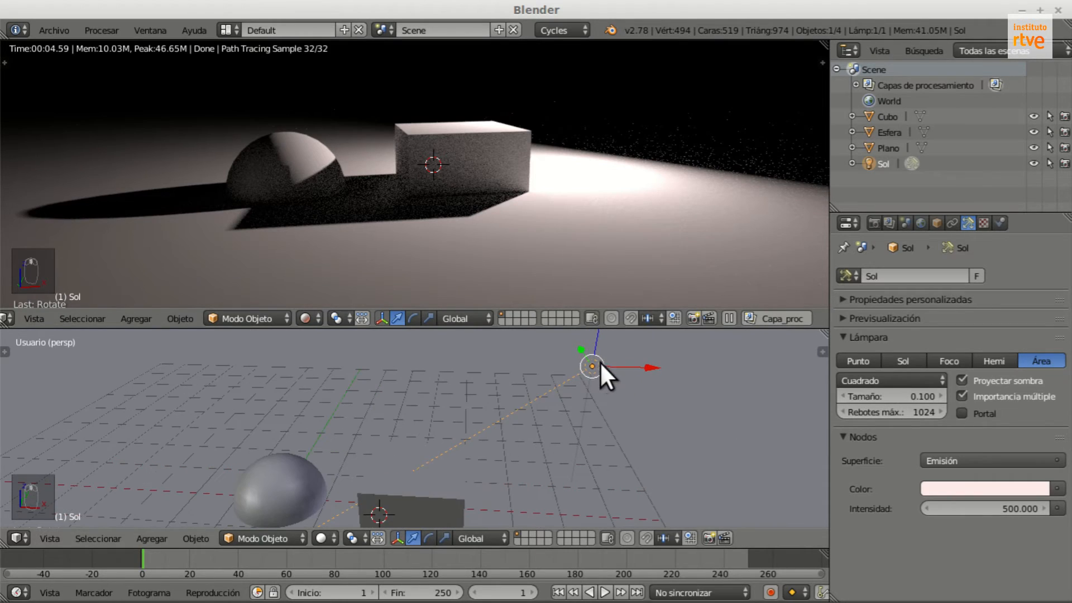
{"action": "left_click_drag", "start_coordinate": [880, 396], "coordinate": [953, 396]}
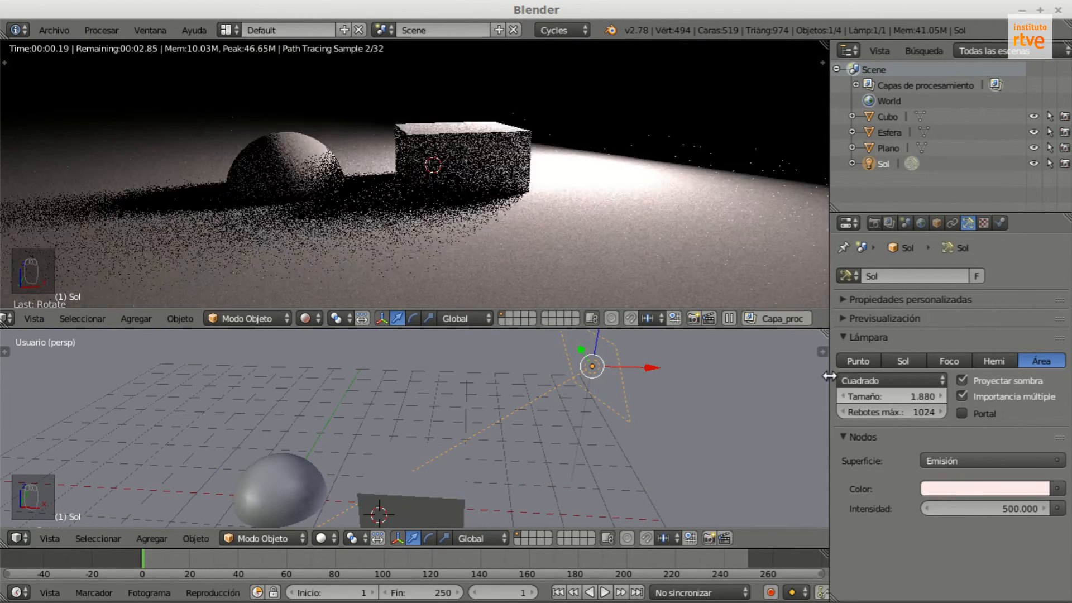
{"action": "left_click_drag", "start_coordinate": [884, 396], "coordinate": [888, 396]}
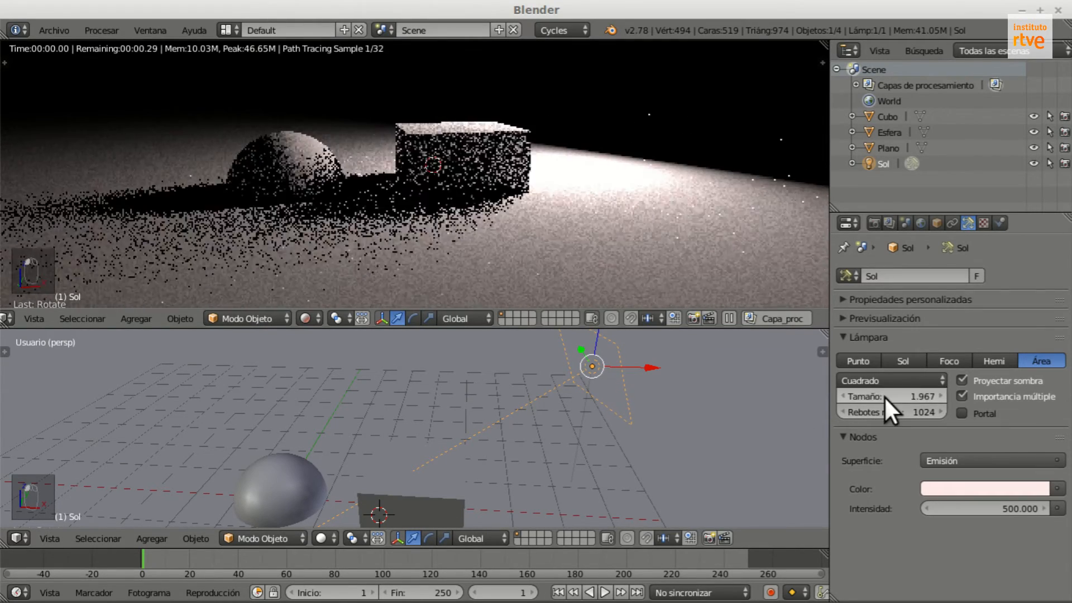
{"action": "left_click", "coordinate": [883, 396]}
{"action": "type", "text": "2"}
{"action": "key", "text": "Return"}
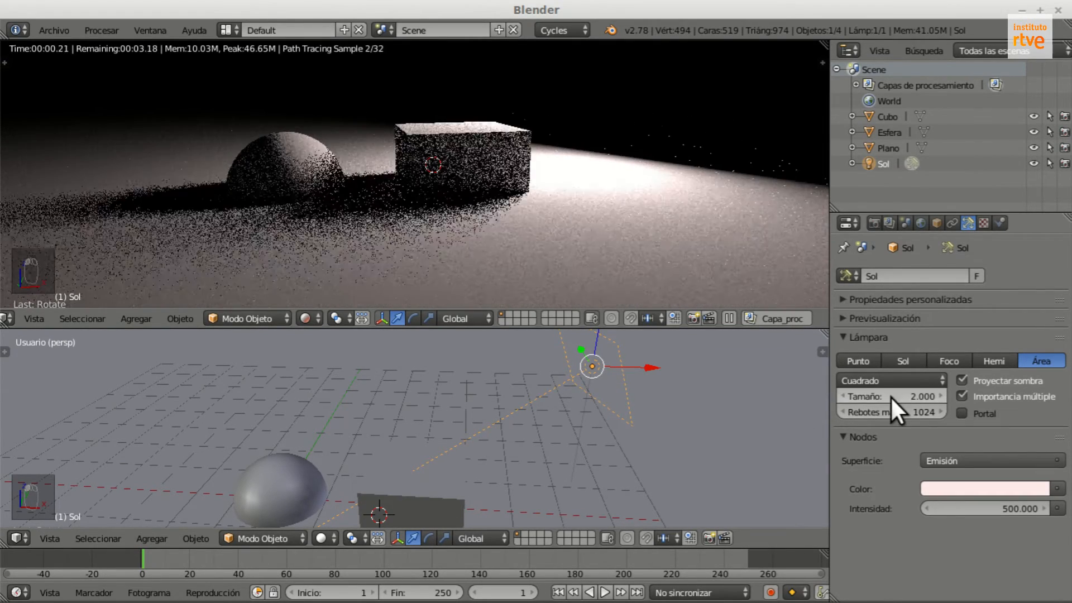
Try the area lamp's size at 0 and 0.025, and set it to 0.516
{"action": "scroll", "coordinate": [594, 393], "scroll_direction": "down", "scroll_amount": 2}
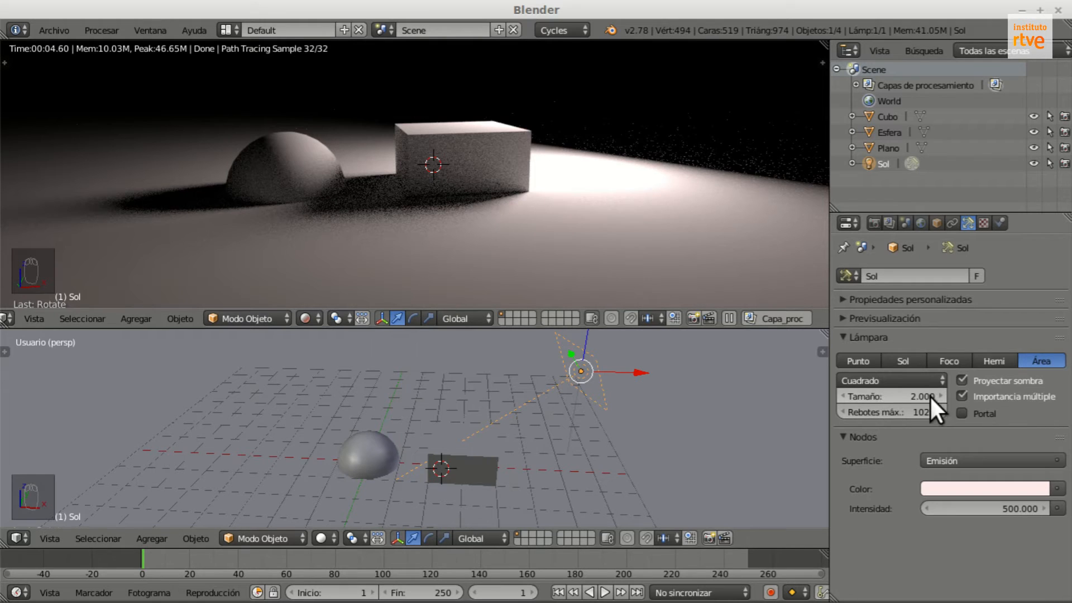
{"action": "mouse_move", "coordinate": [920, 396]}
{"action": "left_mouse_down"}
{"action": "mouse_move", "coordinate": [872, 397]}
{"action": "mouse_move", "coordinate": [920, 397]}
{"action": "left_mouse_up"}
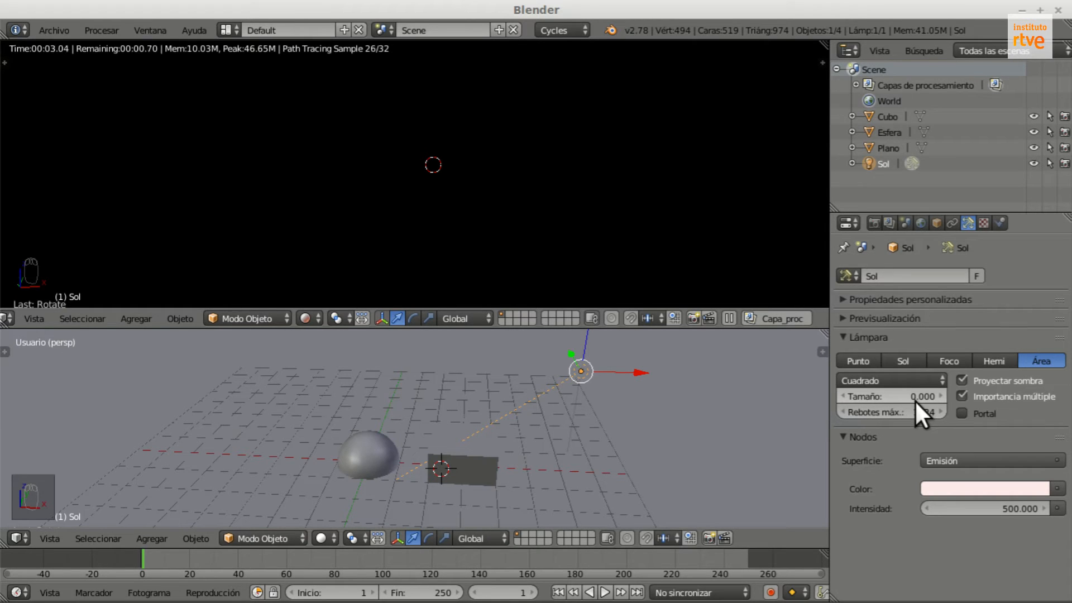
{"action": "left_click", "coordinate": [940, 397]}
{"action": "left_click", "coordinate": [940, 396]}
{"action": "left_click_drag", "start_coordinate": [924, 400], "coordinate": [924, 399]}
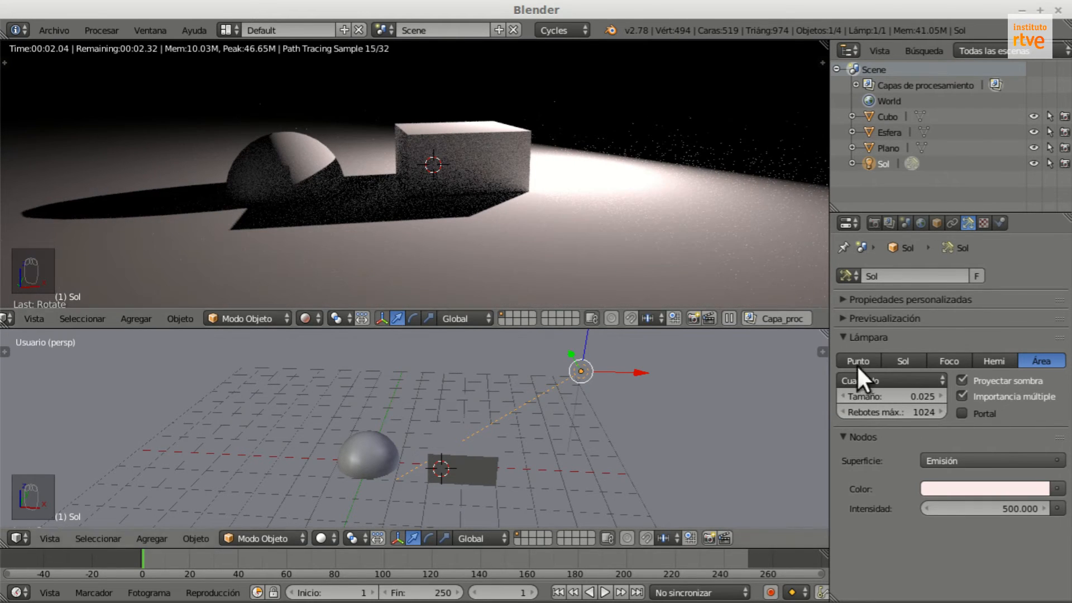
{"action": "left_click_drag", "start_coordinate": [932, 403], "coordinate": [903, 396]}
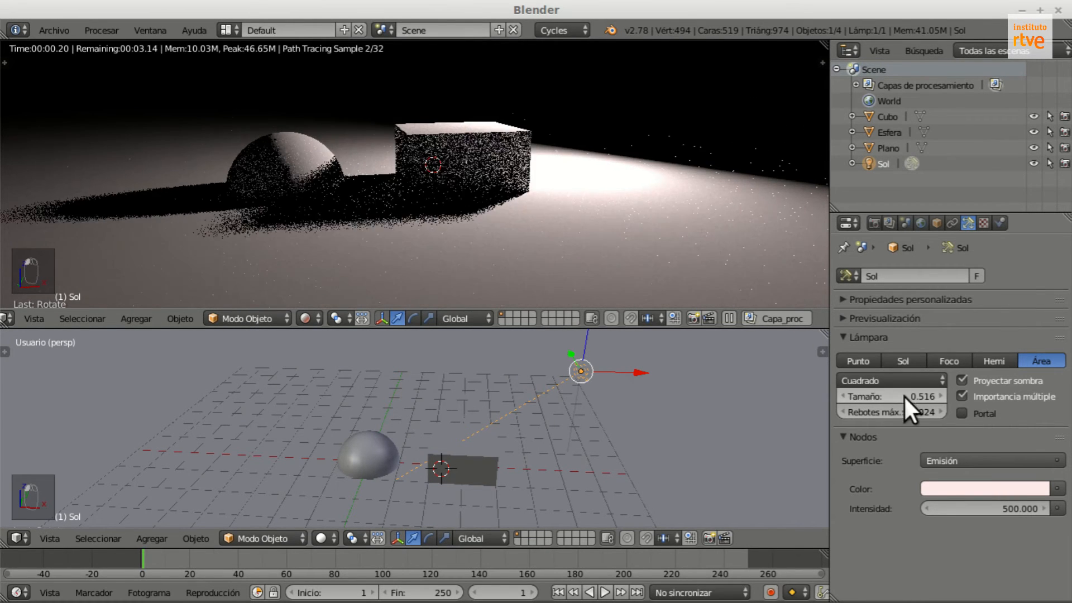
Set the area lamp's size to 2 and change its shape to Rectangle (Rectángulo)
{"action": "left_click_drag", "start_coordinate": [863, 396], "coordinate": [880, 396]}
{"action": "left_click", "coordinate": [864, 396]}
{"action": "type", "text": "2"}
{"action": "key", "text": "Return"}
{"action": "left_click", "coordinate": [868, 381]}
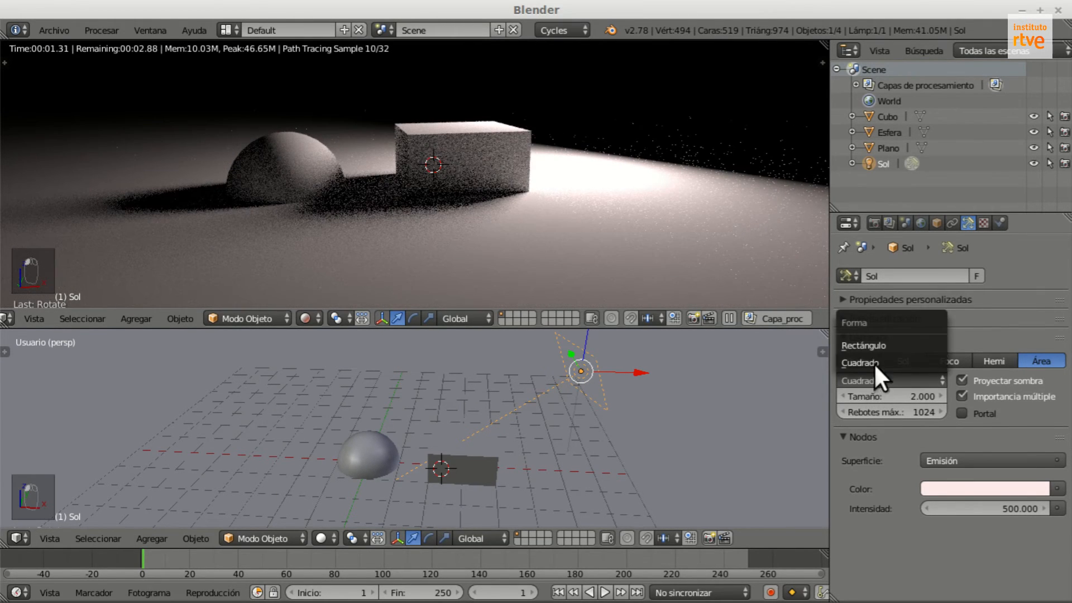
{"action": "left_click", "coordinate": [875, 347]}
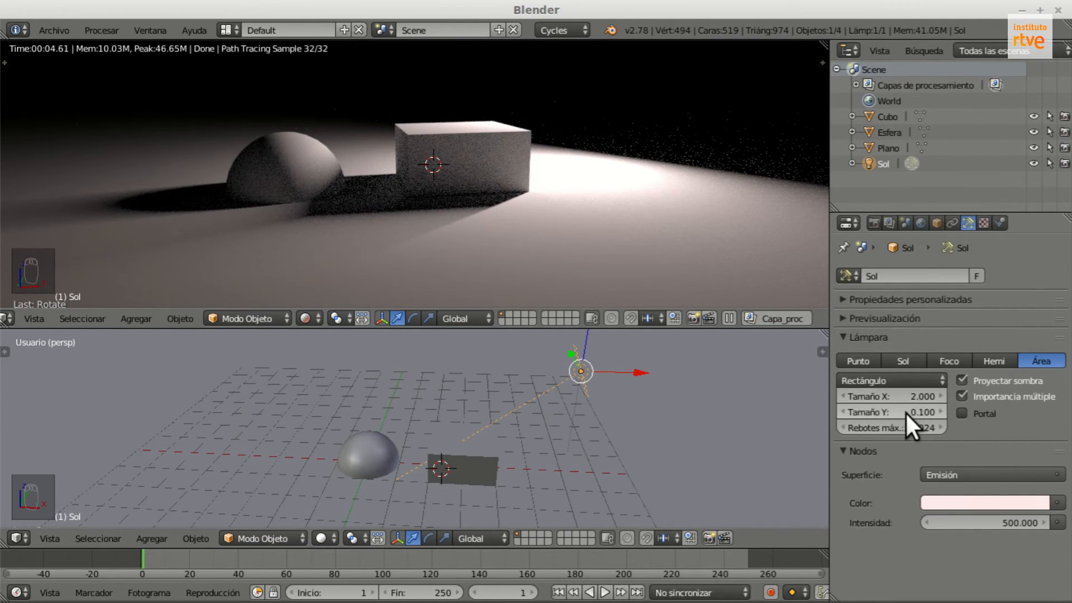
Rotate the rectangular area lamp freehand about its local Z axis
{"action": "key", "text": "r"}
{"action": "key", "text": "z"}
{"action": "key", "text": "z"}
{"action": "left_click", "coordinate": [592, 379]}
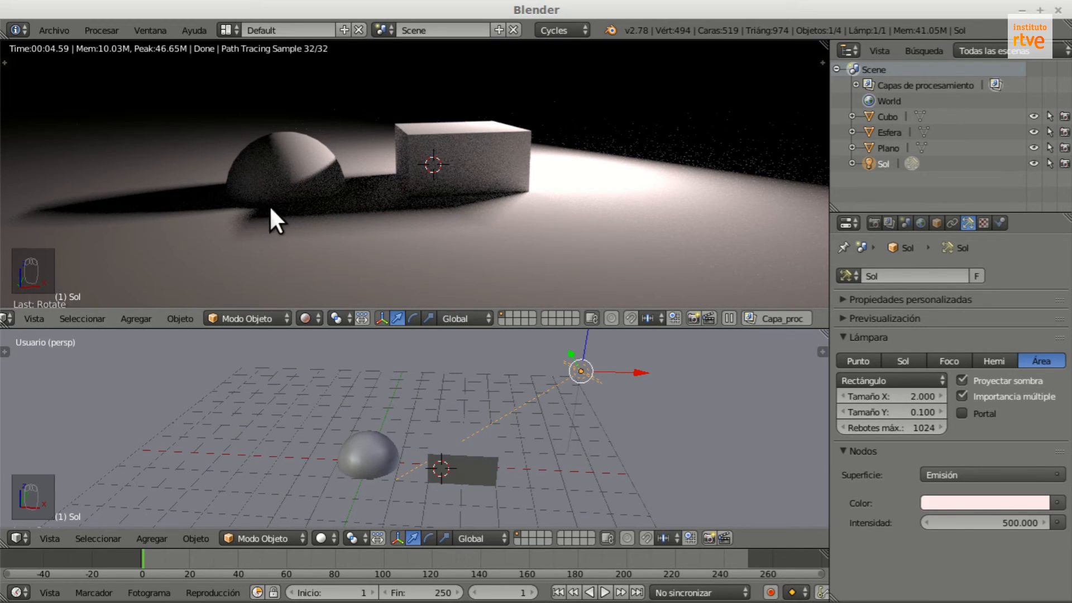
Move the sphere 2 units along the global Y axis, away from the box's shadow
{"action": "right_click", "coordinate": [289, 153]}
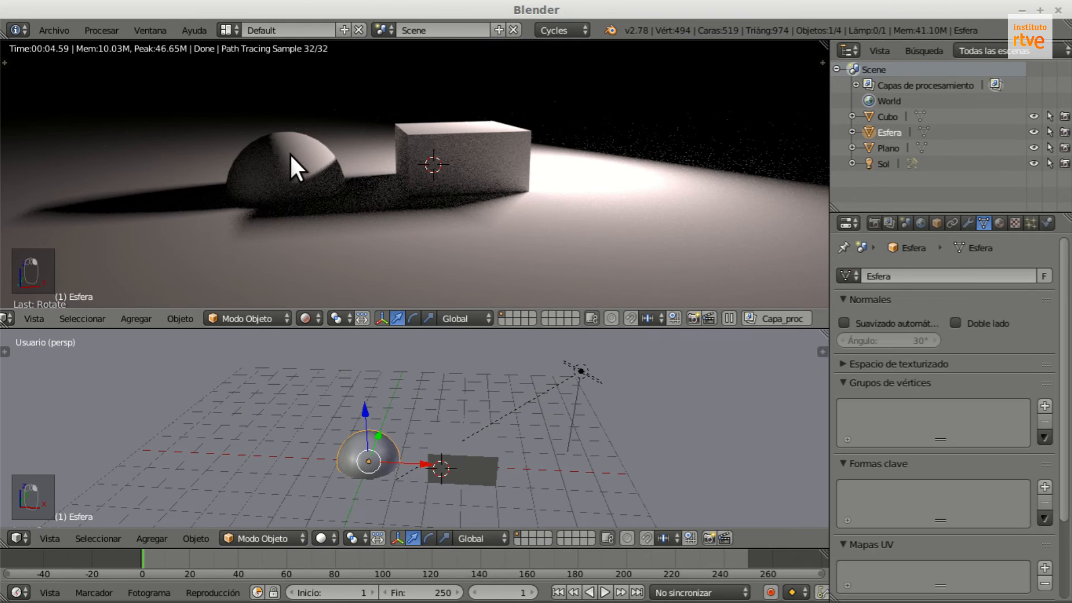
{"action": "key", "text": "g"}
{"action": "key", "text": "y"}
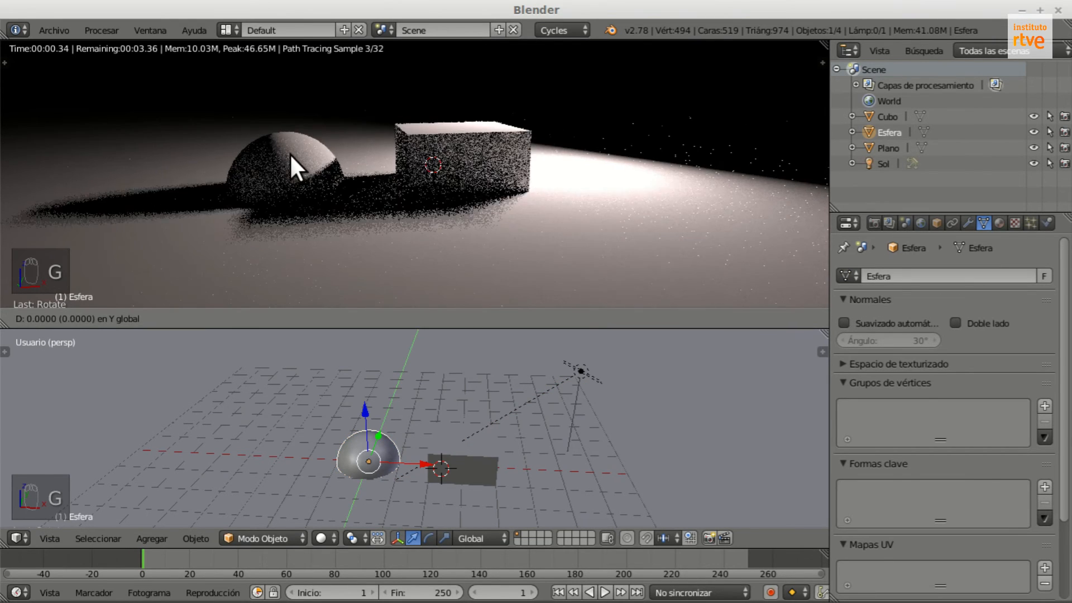
{"action": "key", "text": "2"}
{"action": "key", "text": "Return"}
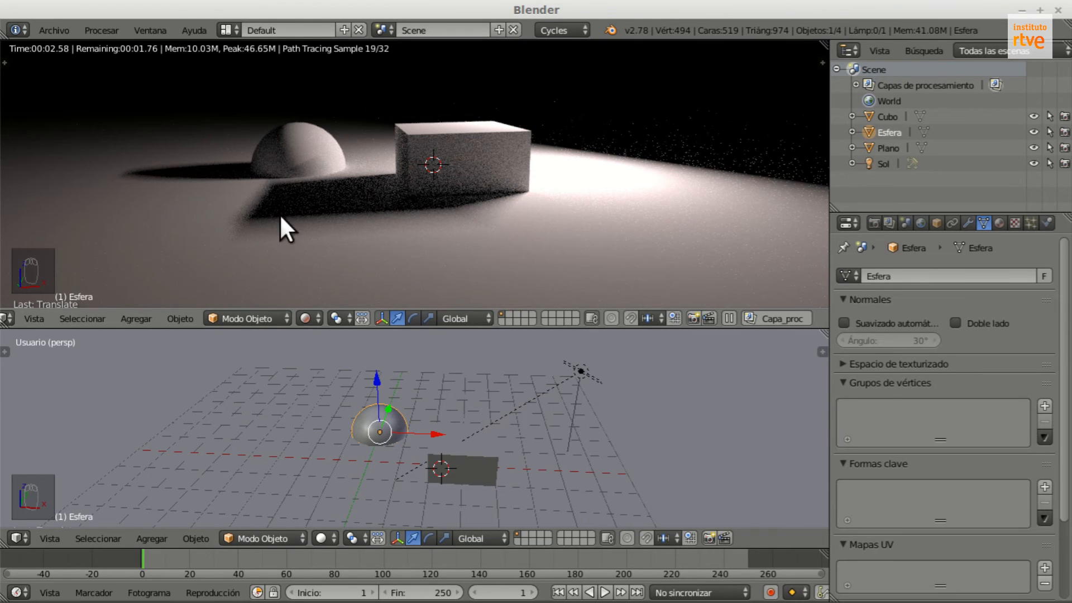
Select the rectangular area lamp and rotate it freehand by about 9 degrees, viewed from its side
{"action": "middle_click_drag", "start_coordinate": [619, 408], "coordinate": [438, 410]}
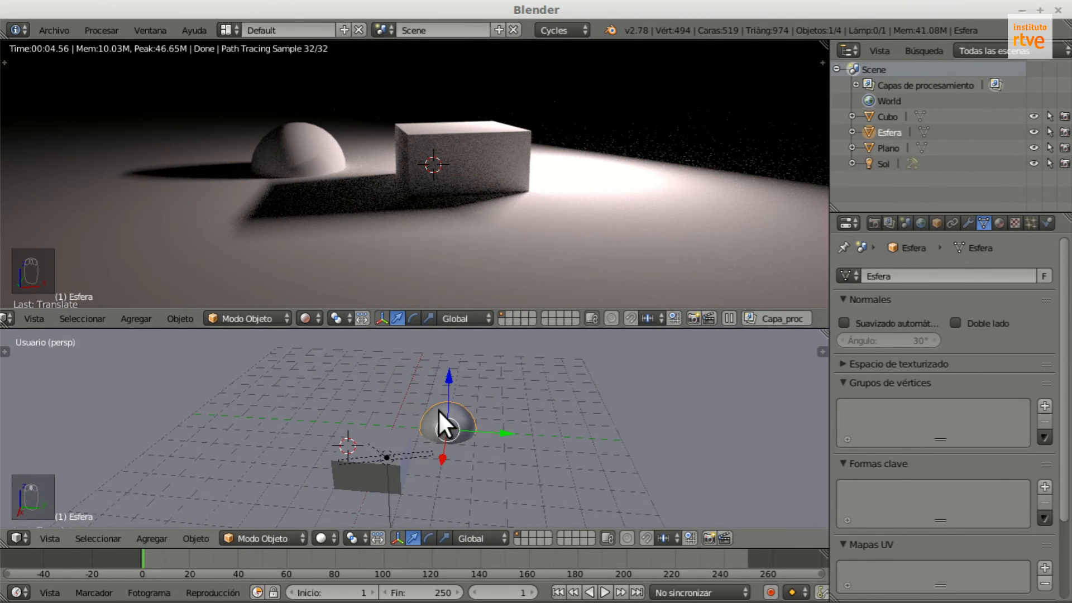
{"action": "right_click", "coordinate": [424, 454]}
{"action": "key", "text": "r"}
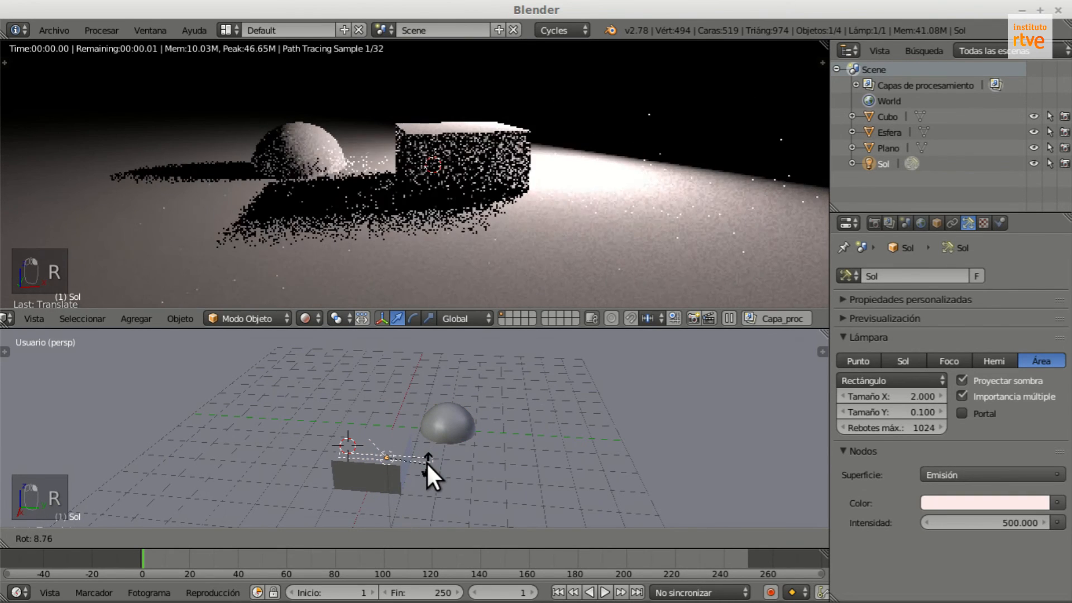
{"action": "left_click", "coordinate": [425, 464]}
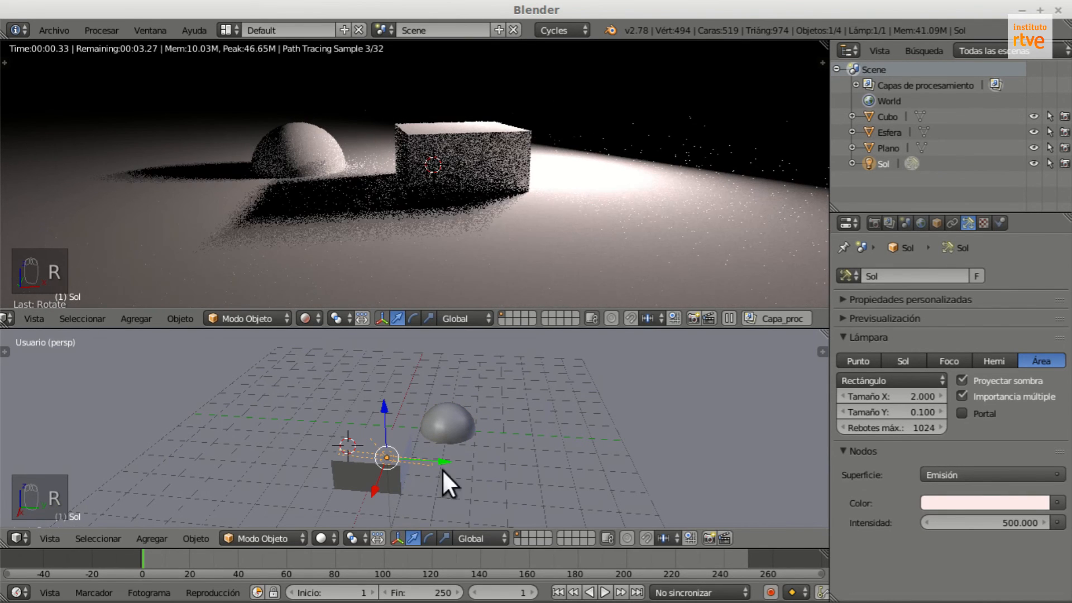
Set the rectangular area lamp's Y size (Tamaño Y) to 0.01
{"action": "left_click", "coordinate": [913, 413]}
{"action": "type", "text": "0.01"}
{"action": "key", "text": "Return"}
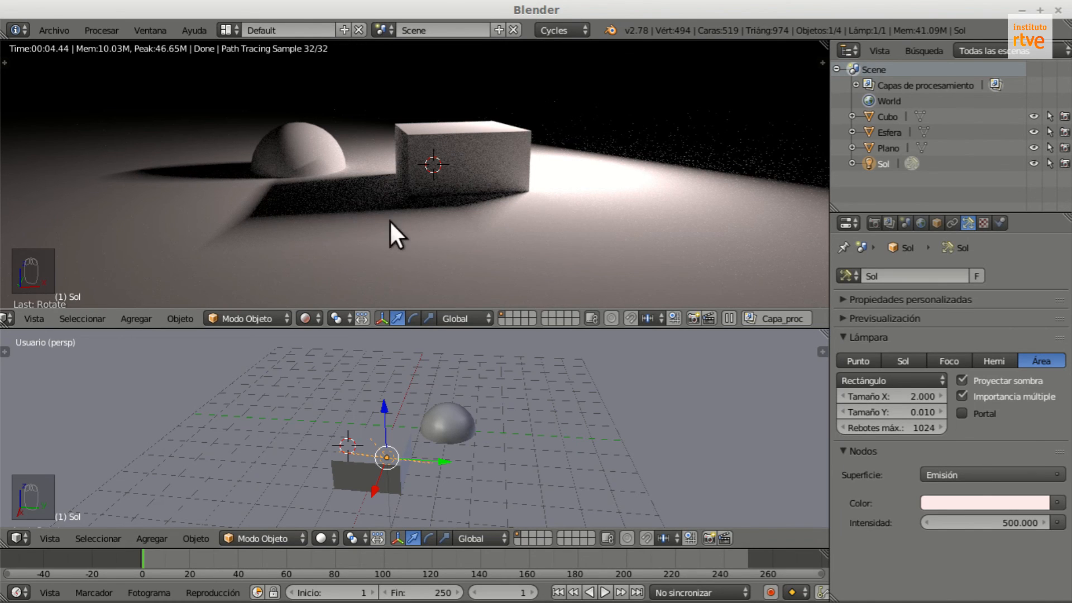
{"action": "middle_click_drag", "start_coordinate": [361, 420], "coordinate": [516, 453]}
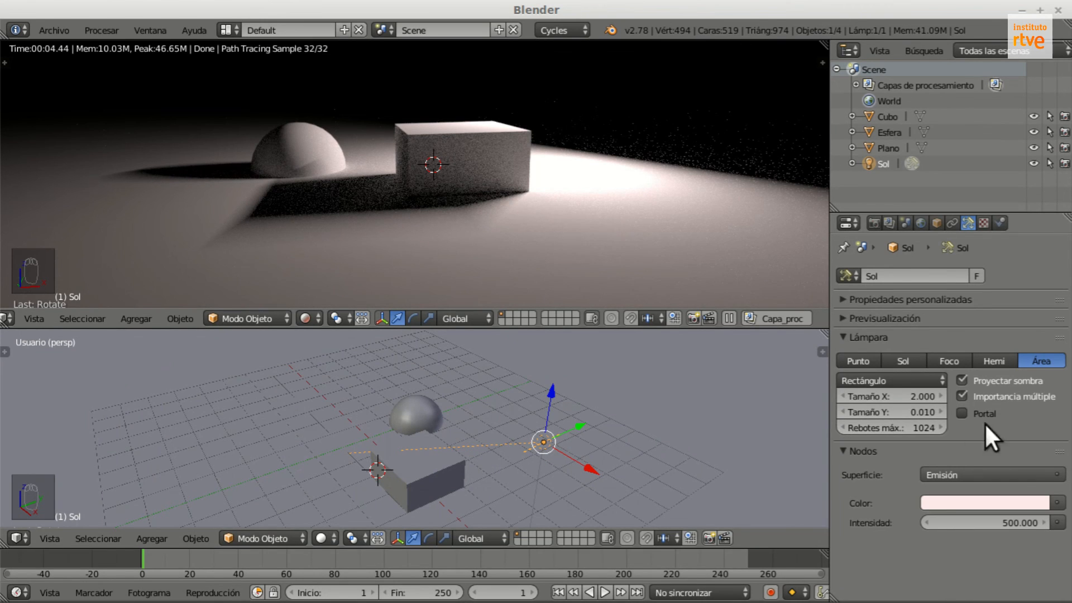
{"action": "middle_click_drag", "start_coordinate": [481, 441], "coordinate": [572, 451]}
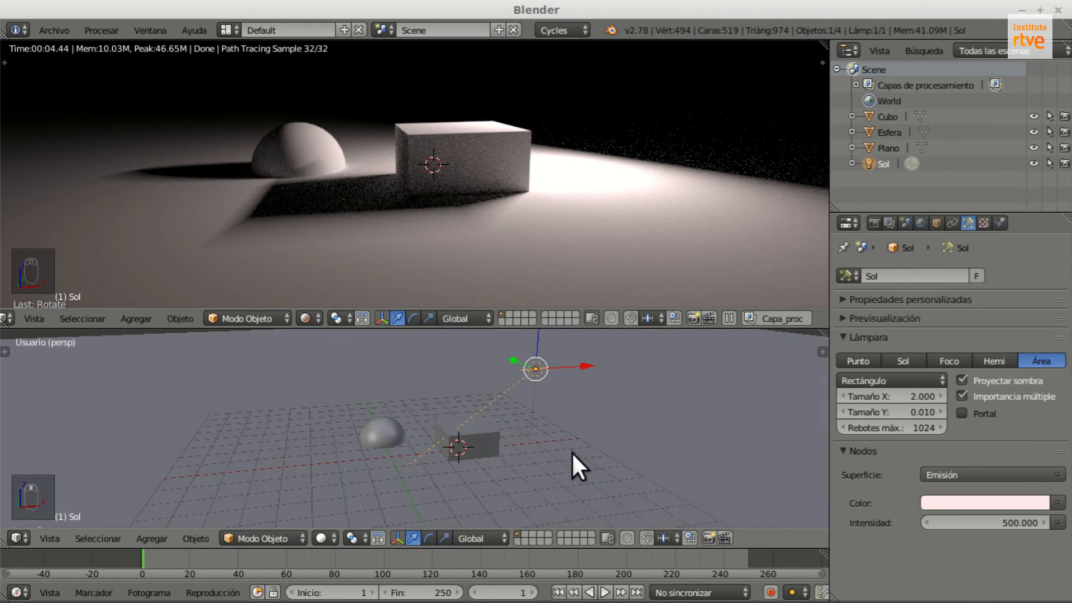